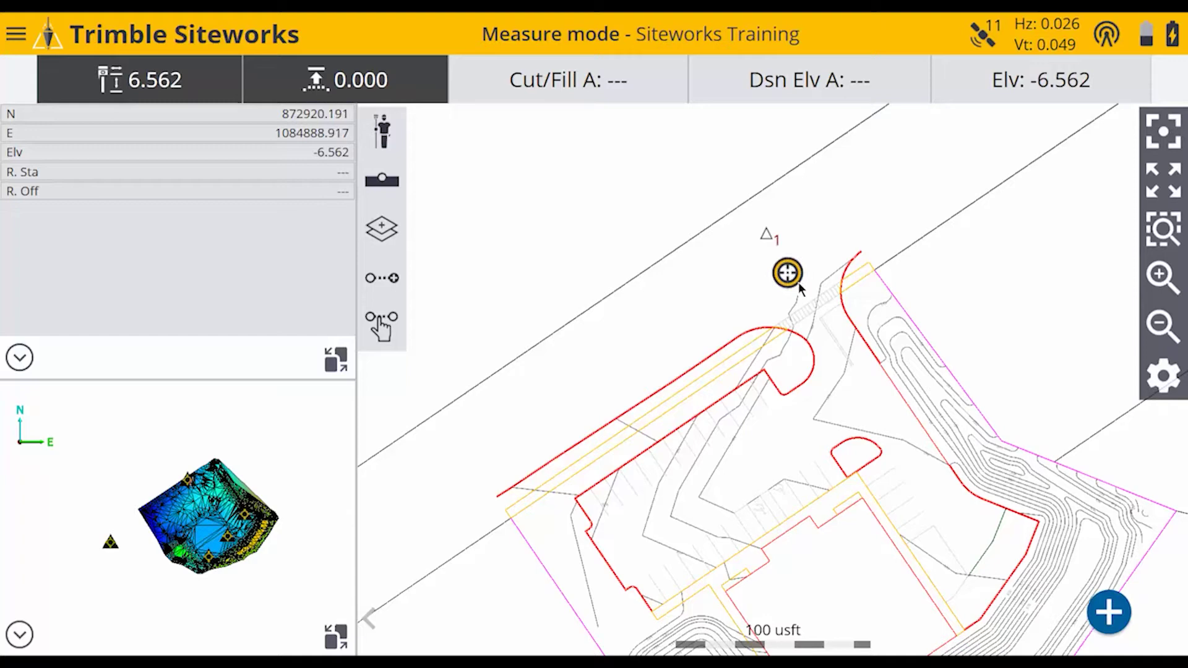
Drag the position marker onto the site design for a 6.56 fill at design elevation 536.176
{"action": "left_click_drag", "start_coordinate": [802, 289], "coordinate": [817, 312]}
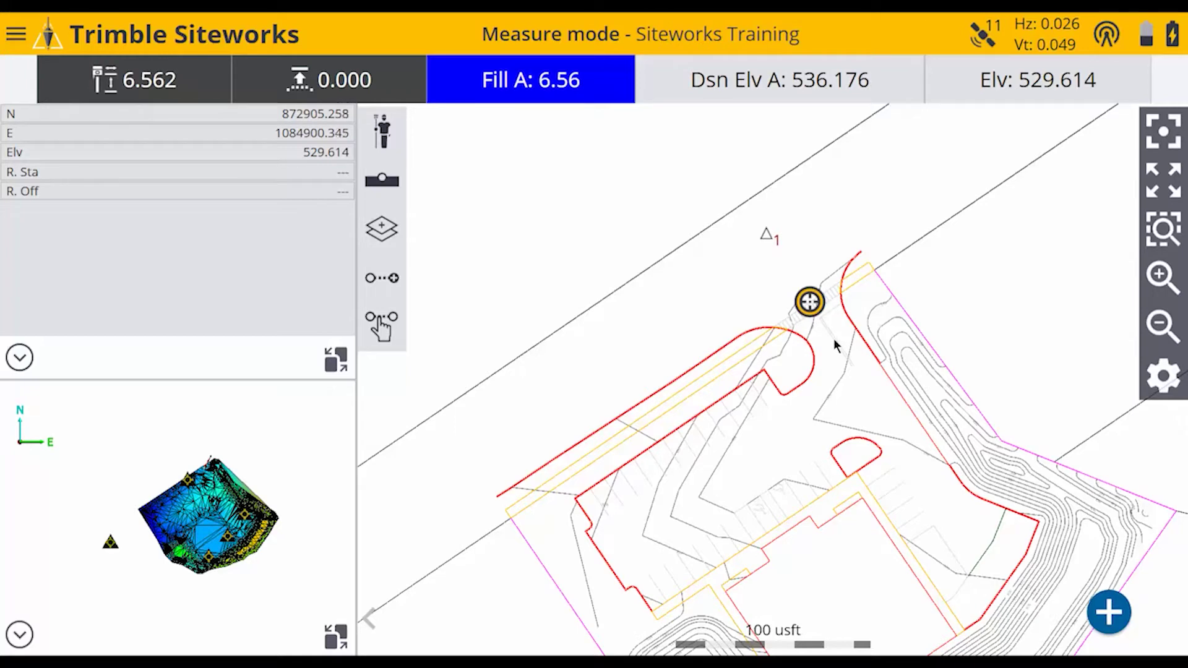
{"action": "left_click", "coordinate": [1109, 613]}
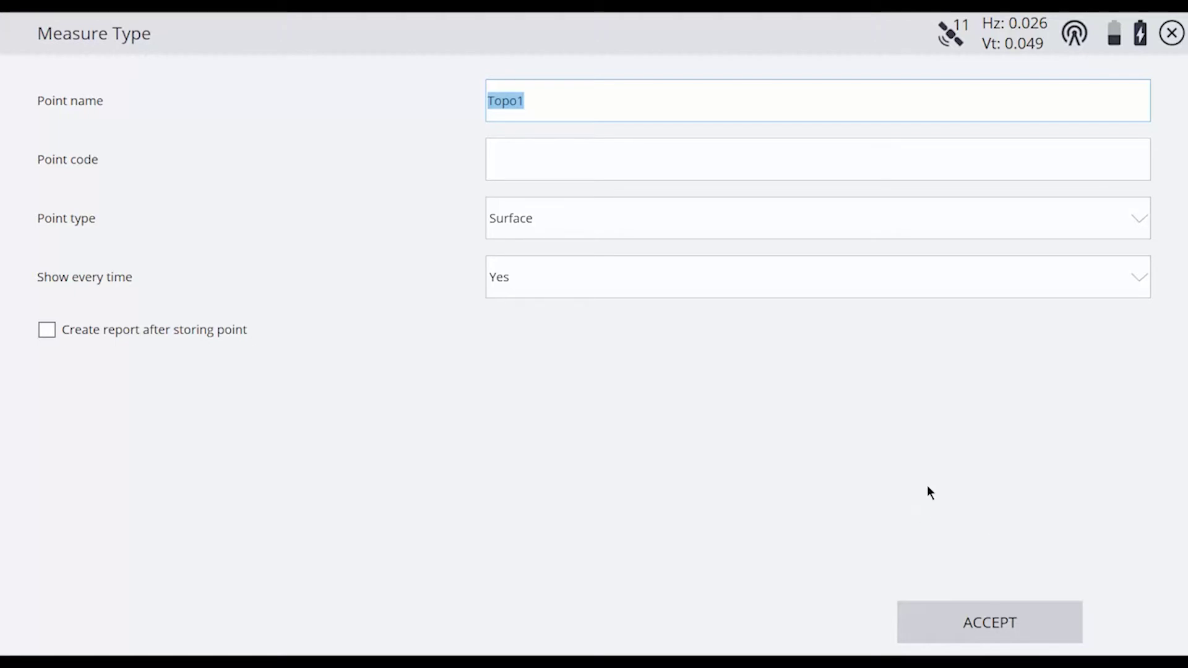
{"action": "left_click", "coordinate": [1172, 33]}
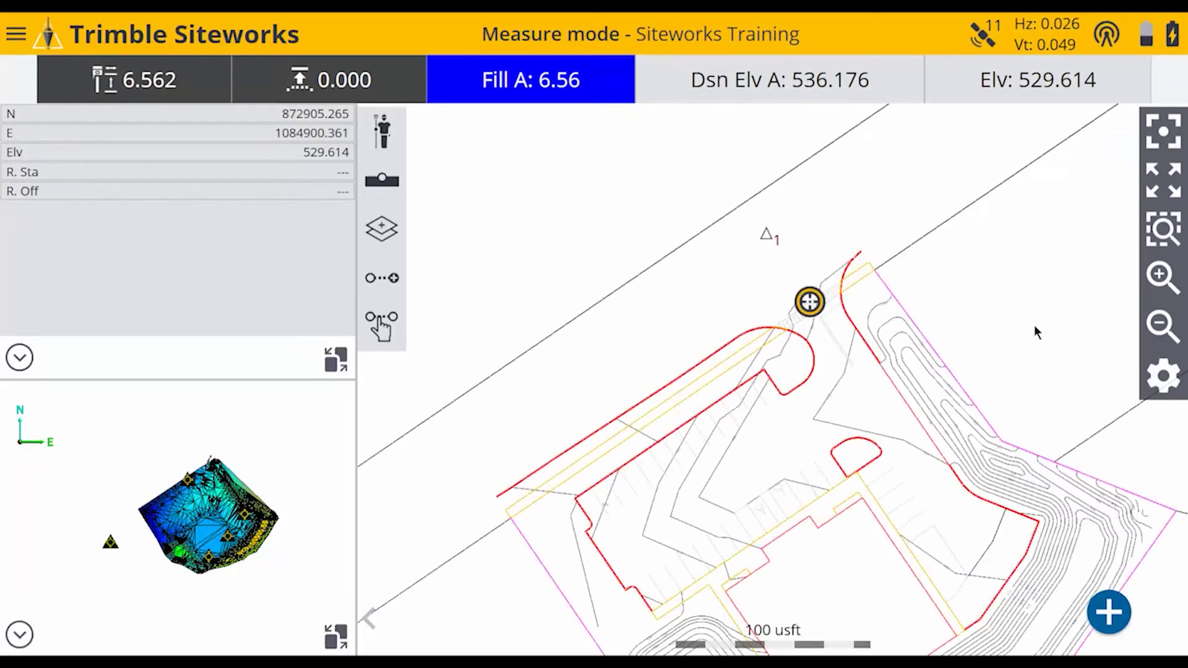
{"action": "left_click_drag", "start_coordinate": [860, 432], "coordinate": [829, 334]}
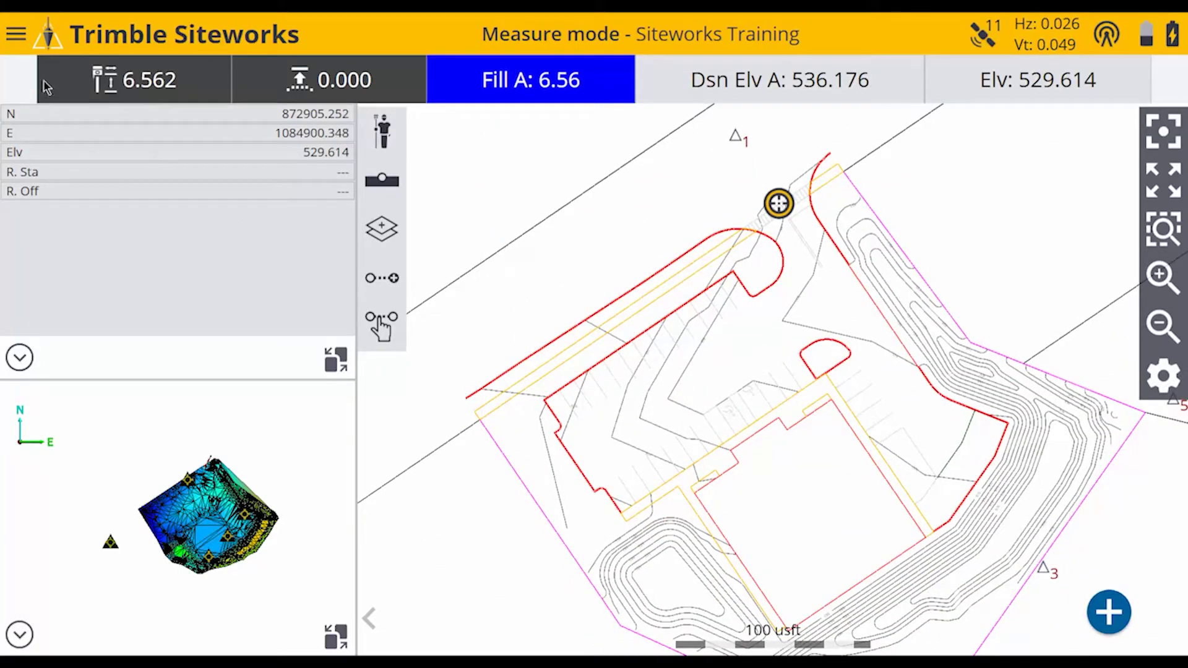
From the Stake menu, try point 1 and the property line, then settle on the FG surface
{"action": "left_click", "coordinate": [15, 36]}
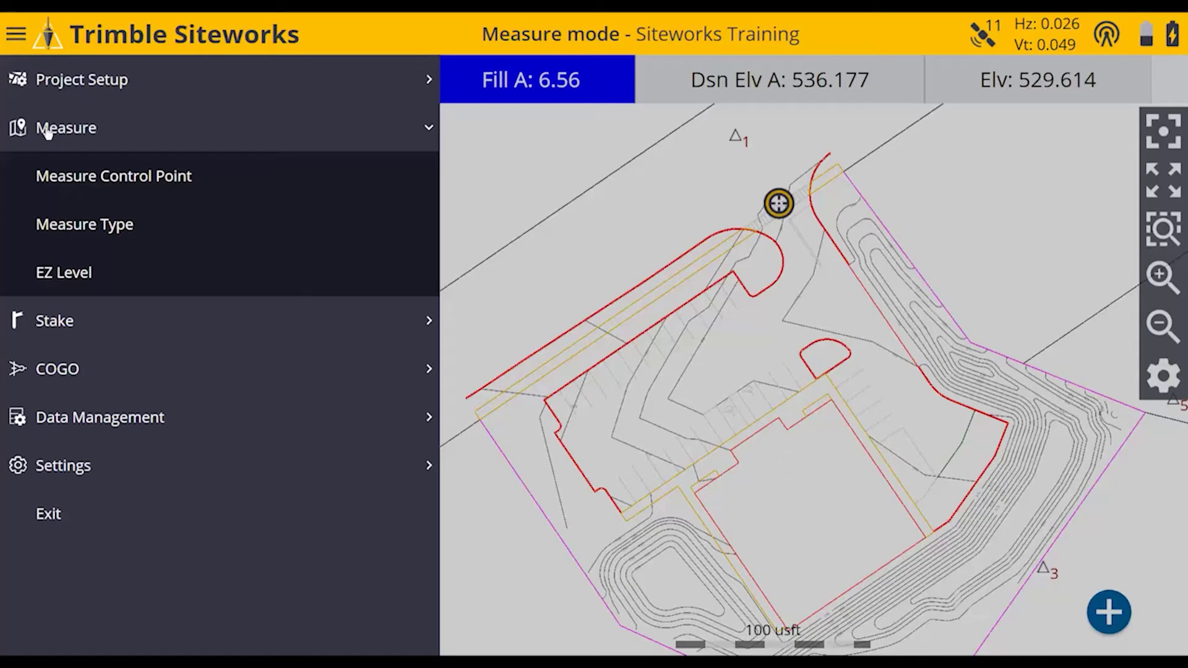
{"action": "left_click", "coordinate": [73, 323]}
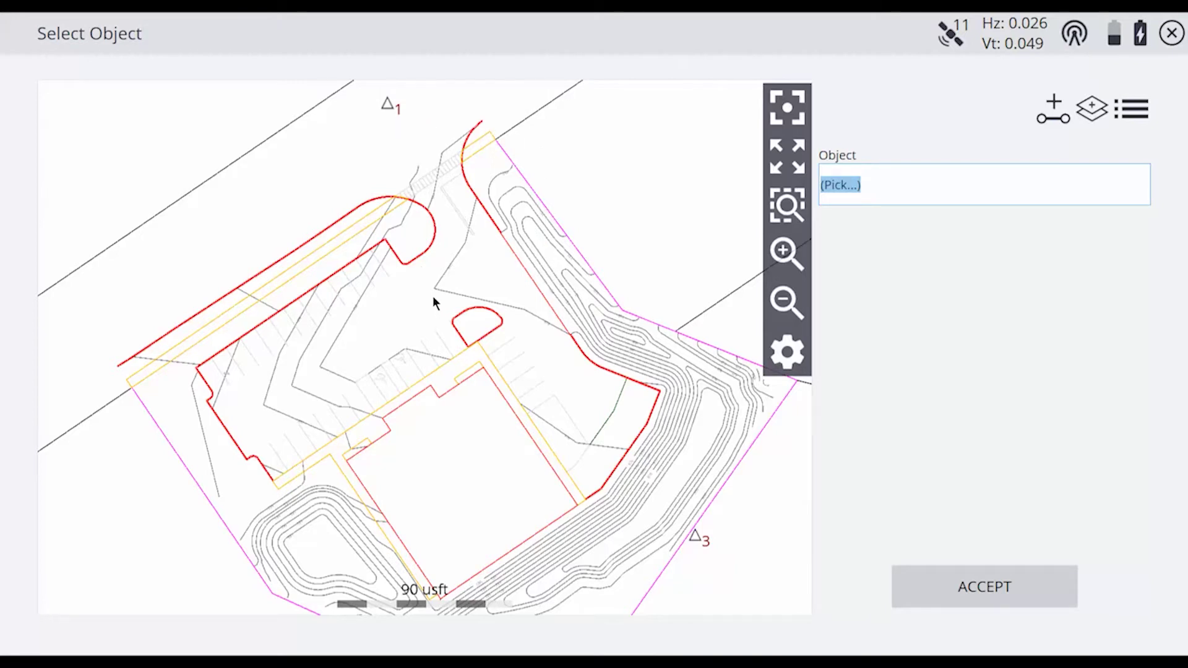
{"action": "left_click", "coordinate": [387, 107]}
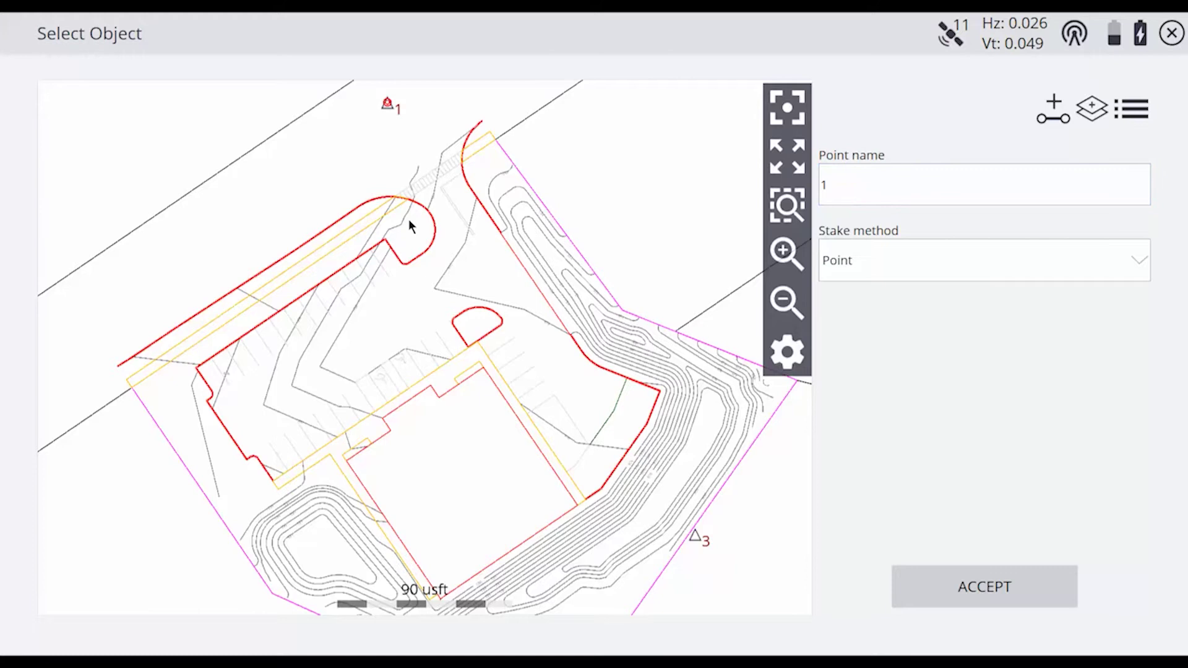
{"action": "left_click", "coordinate": [543, 108]}
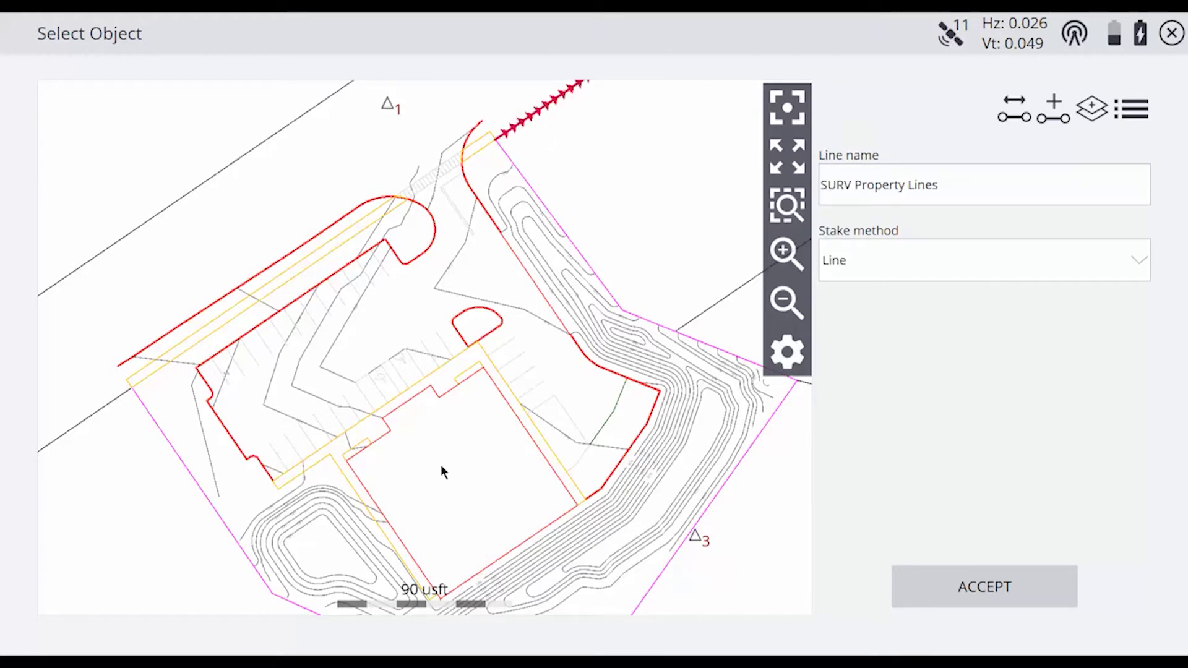
{"action": "left_click", "coordinate": [468, 479]}
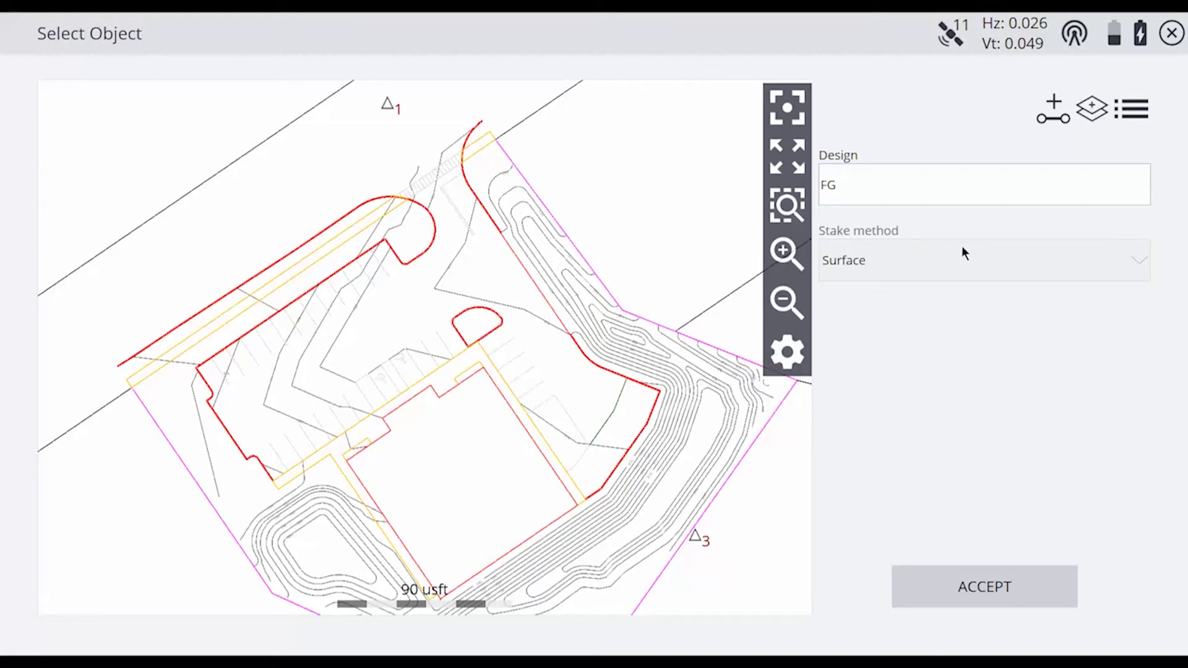
Pick FG from the surface list and start staking it, showing 6.56 fill at 536.176
{"action": "left_click", "coordinate": [1137, 109]}
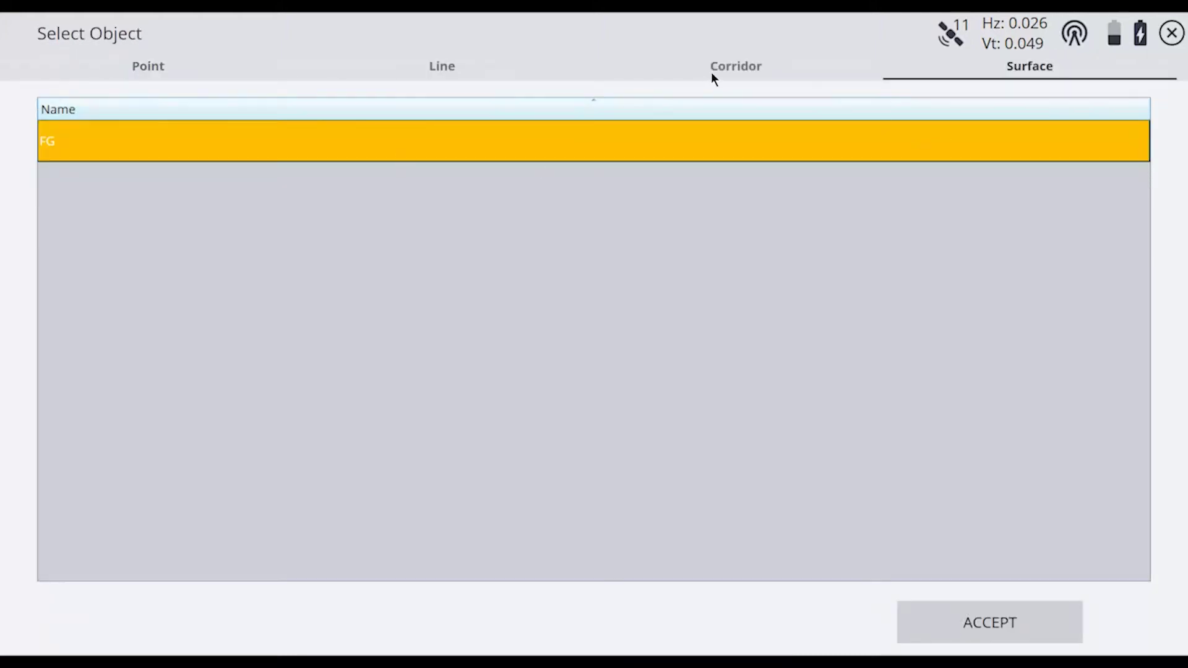
{"action": "left_click", "coordinate": [150, 67]}
{"action": "left_click", "coordinate": [444, 65]}
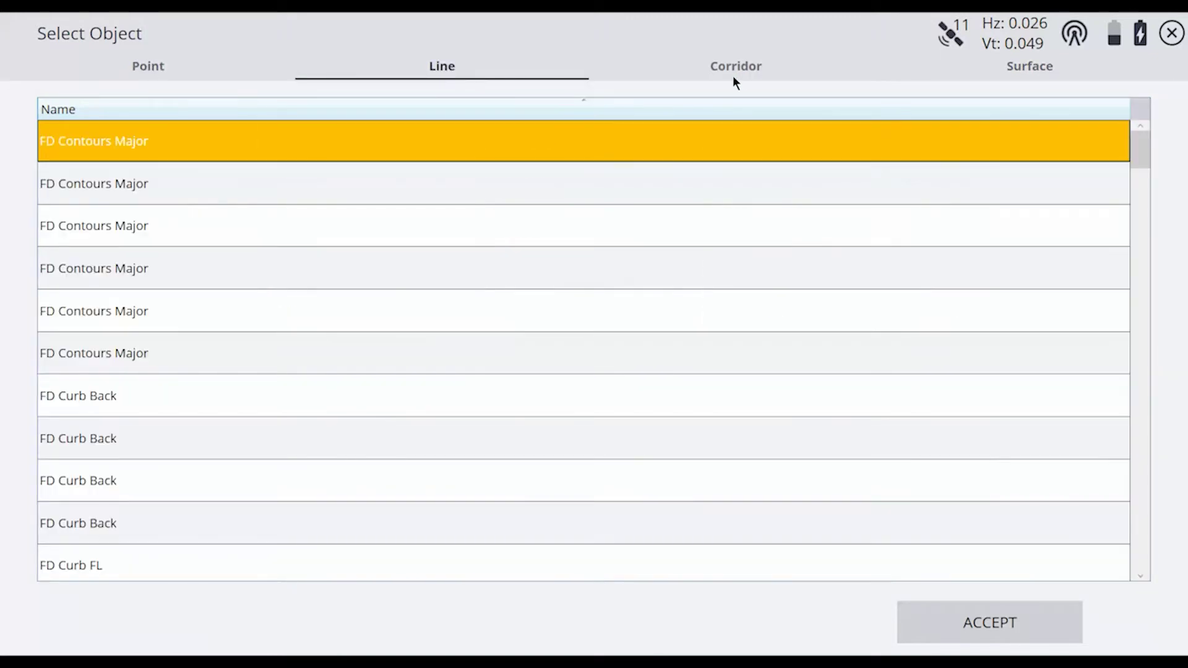
{"action": "left_click", "coordinate": [739, 72]}
{"action": "left_click", "coordinate": [1025, 76]}
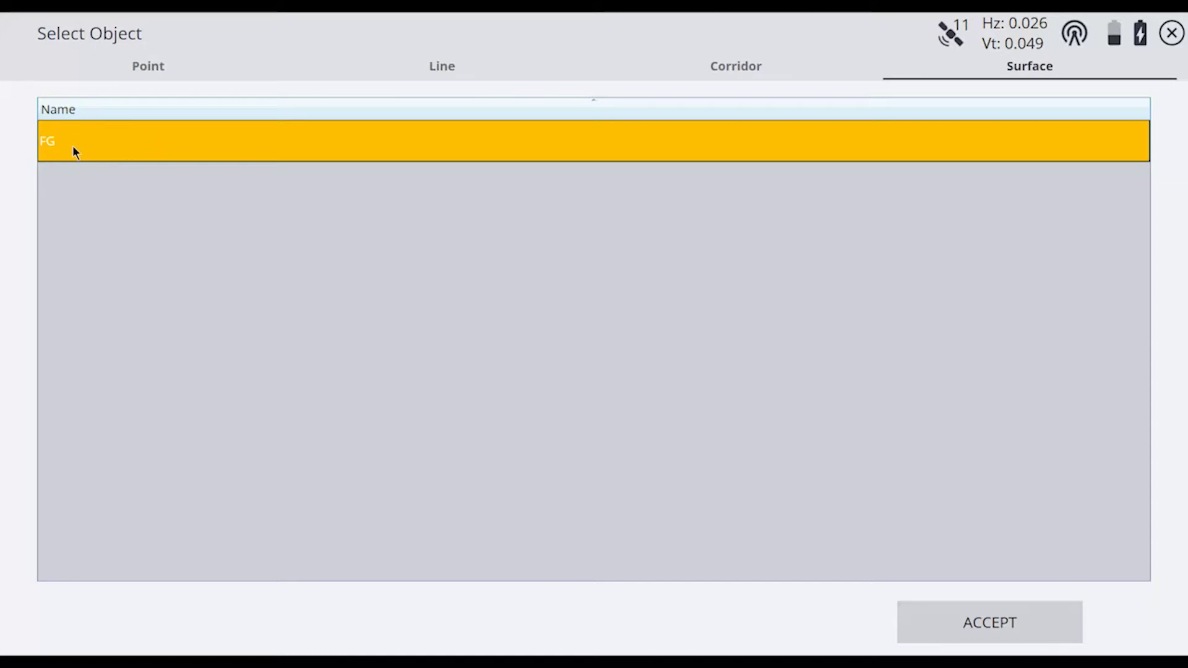
{"action": "left_click", "coordinate": [964, 619]}
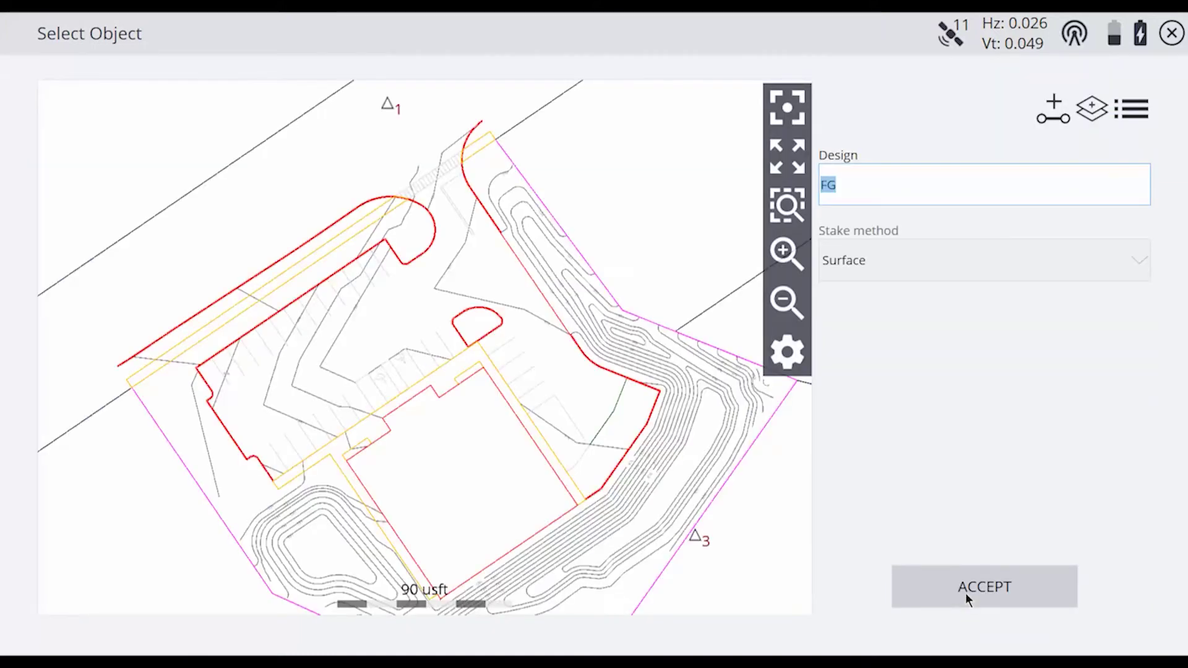
{"action": "left_click", "coordinate": [985, 583]}
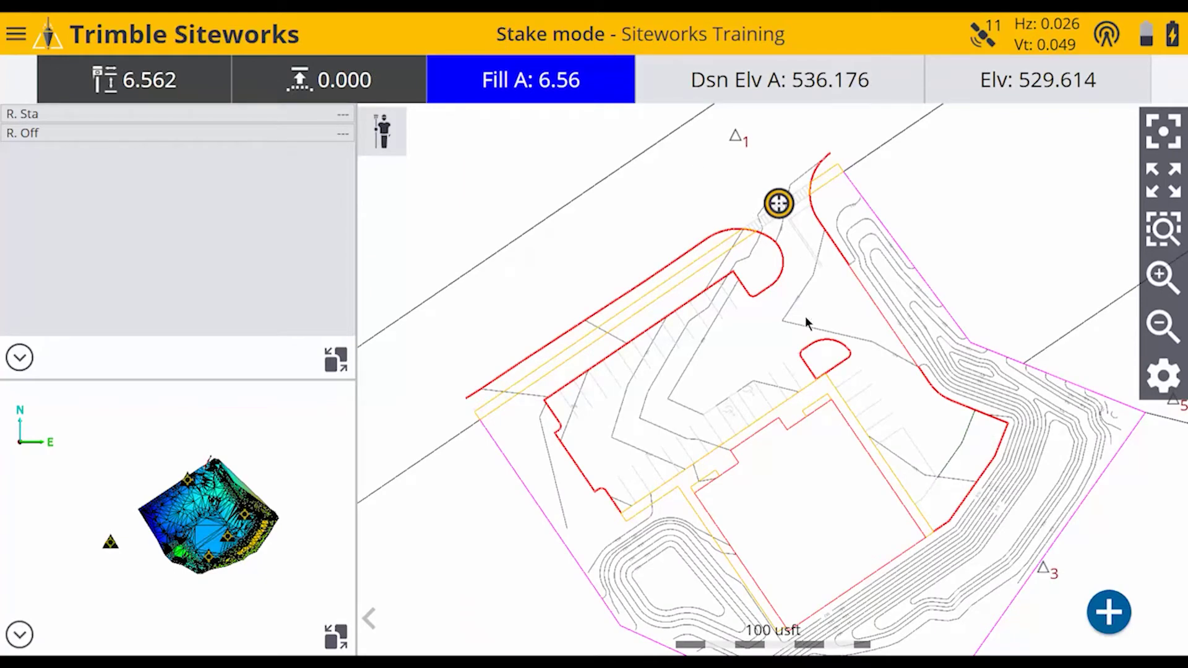
Stake inside the building pad and save StakedPt1 at 6.562 fill against design elevation 536.500
{"action": "left_click", "coordinate": [805, 445]}
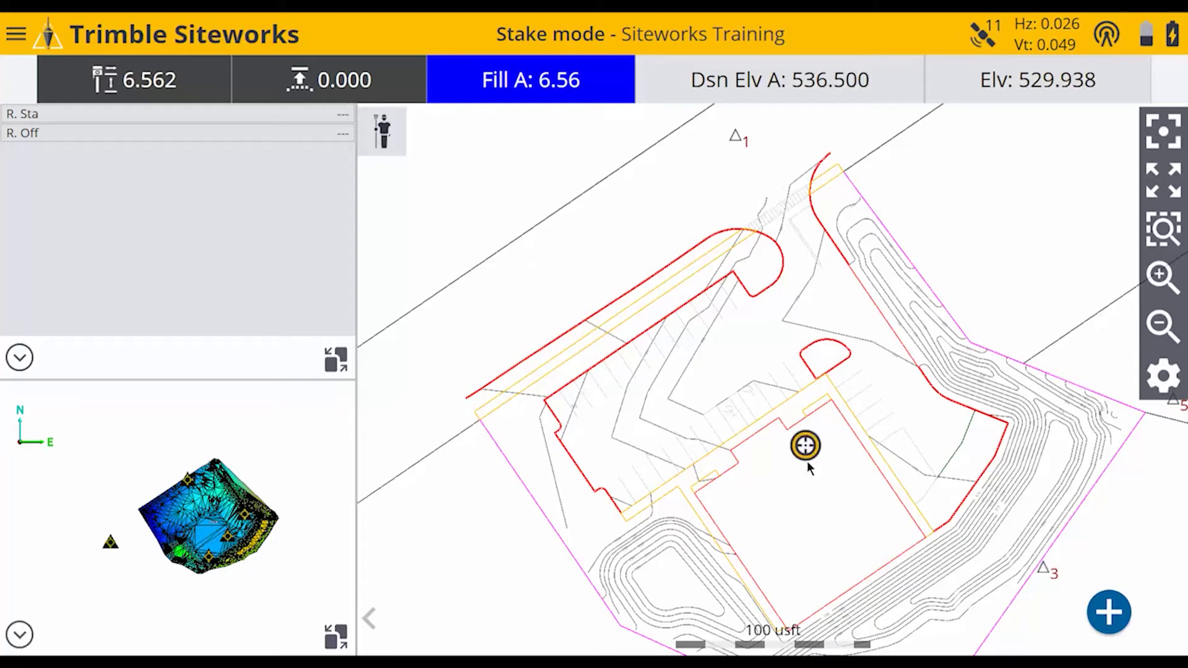
{"action": "left_click", "coordinate": [1108, 611]}
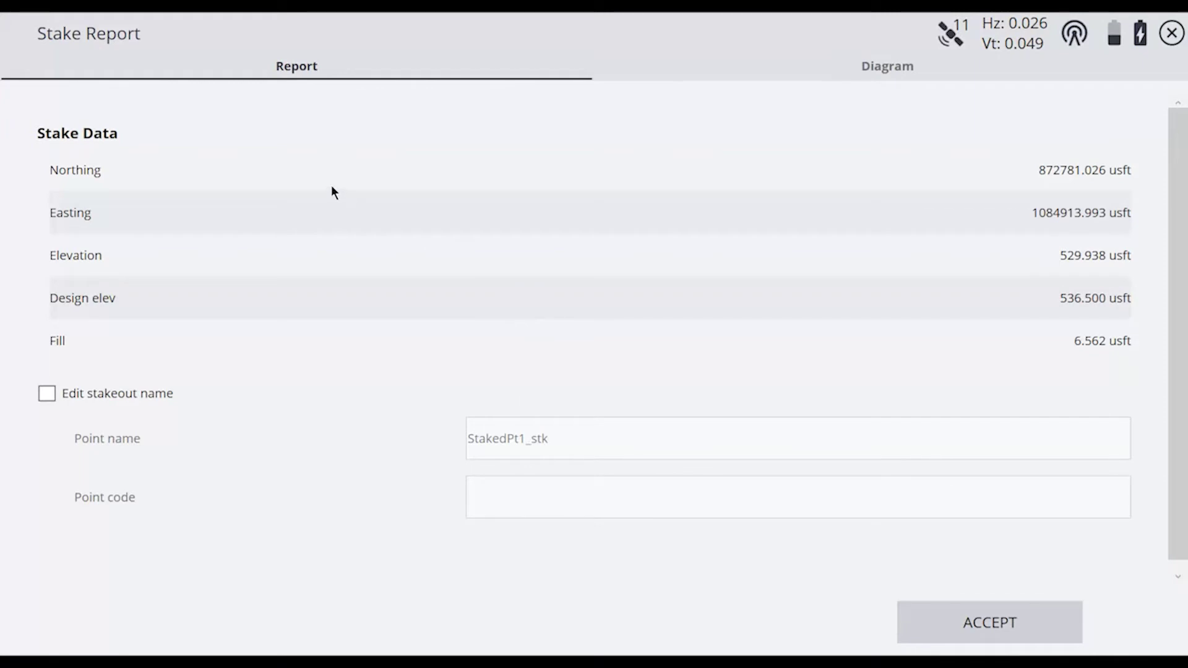
{"action": "left_click", "coordinate": [896, 75]}
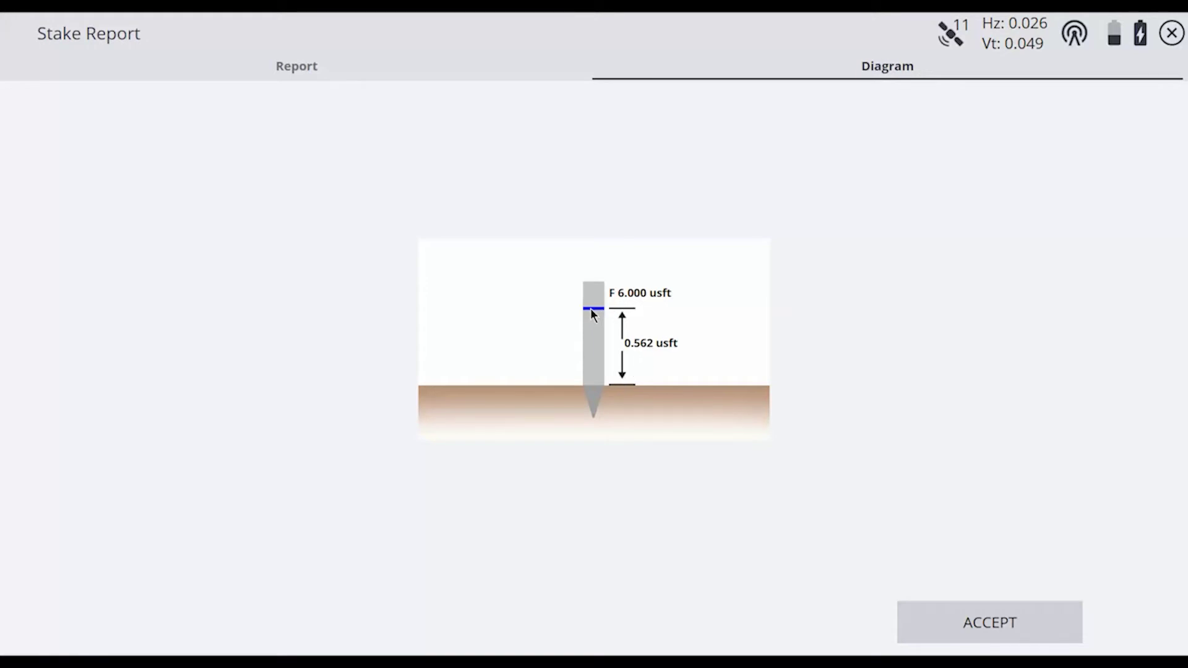
{"action": "left_click", "coordinate": [358, 71]}
{"action": "scroll", "coordinate": [1178, 324], "scroll_direction": "down", "scroll_amount": 1}
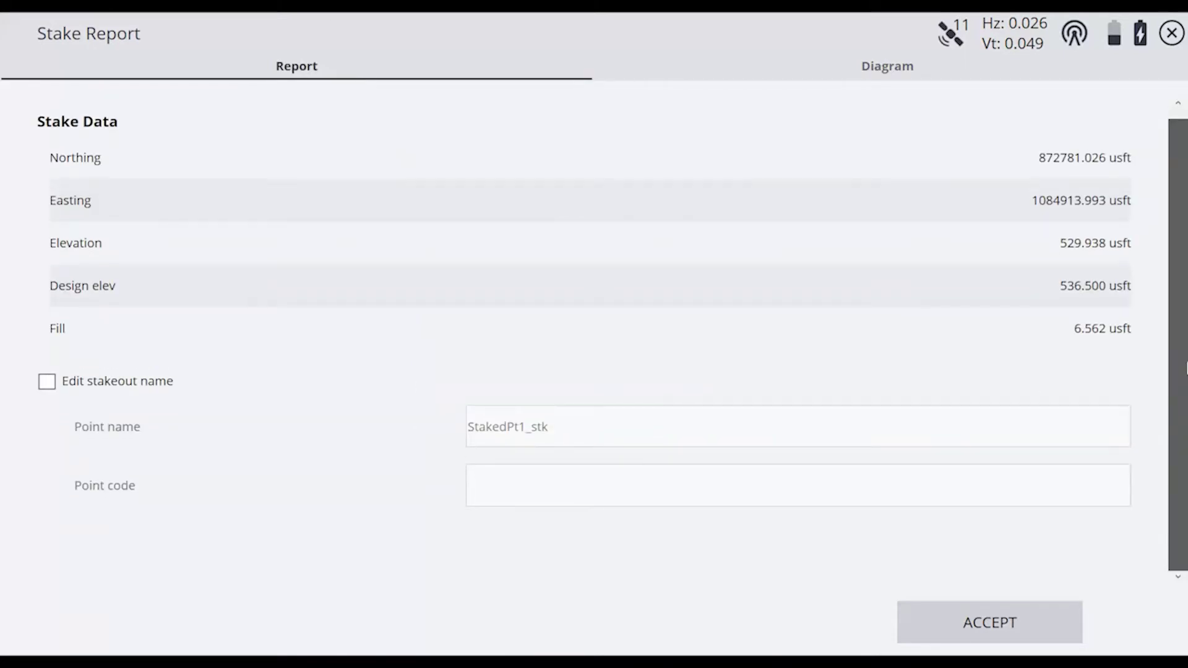
{"action": "scroll", "coordinate": [1179, 279], "scroll_direction": "up", "scroll_amount": 1}
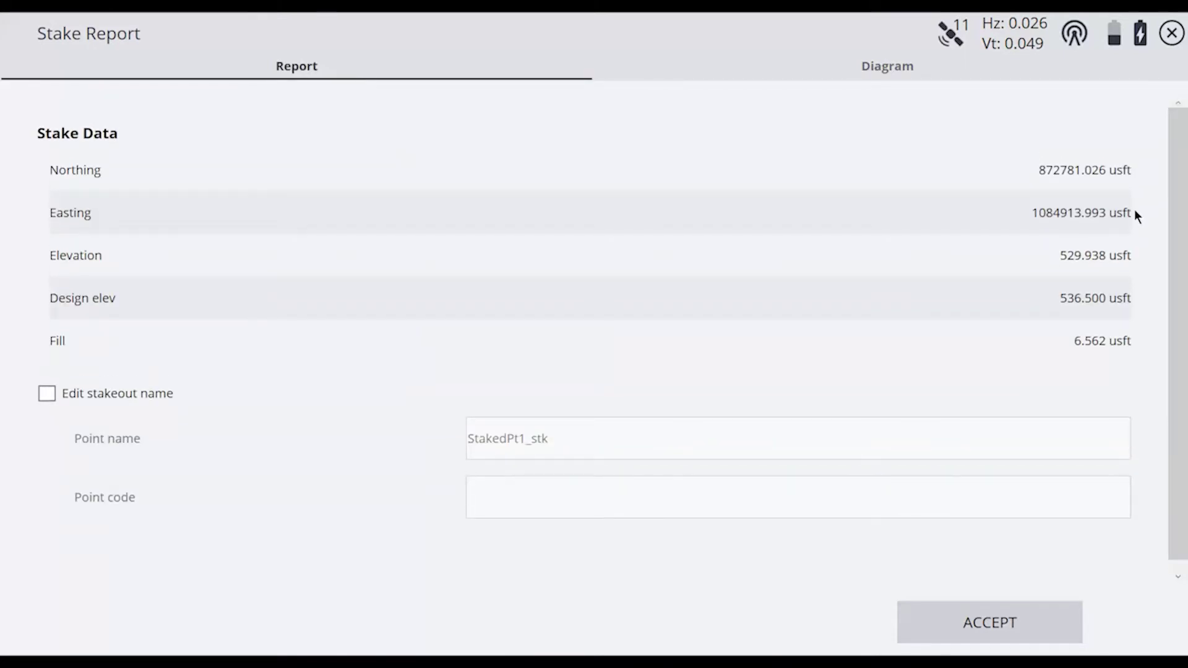
{"action": "left_click", "coordinate": [990, 623]}
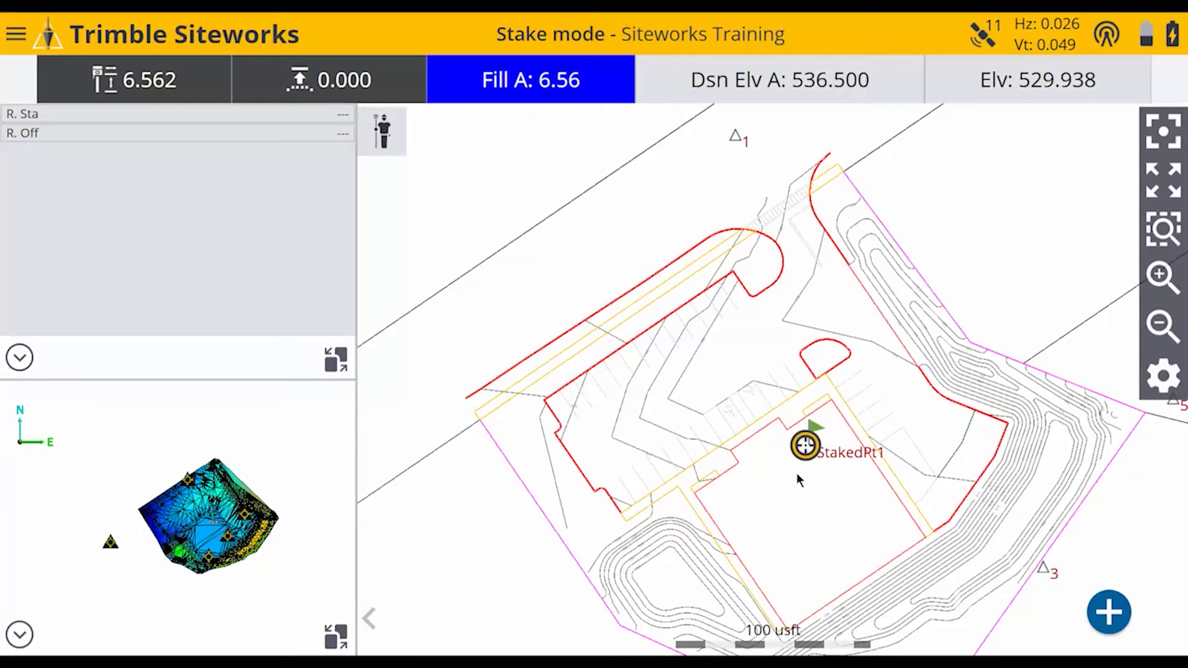
Move off StakedPt1 and add antenna height and surface offset readings to the info bar
{"action": "left_click", "coordinate": [798, 475]}
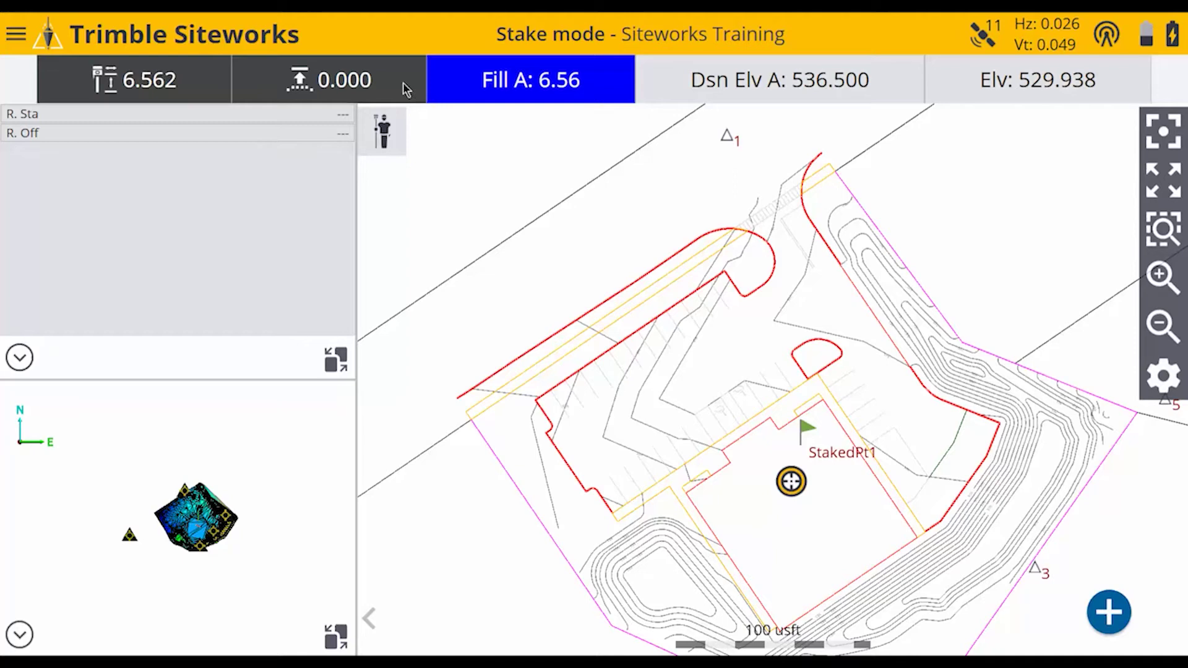
{"action": "left_click", "coordinate": [16, 40]}
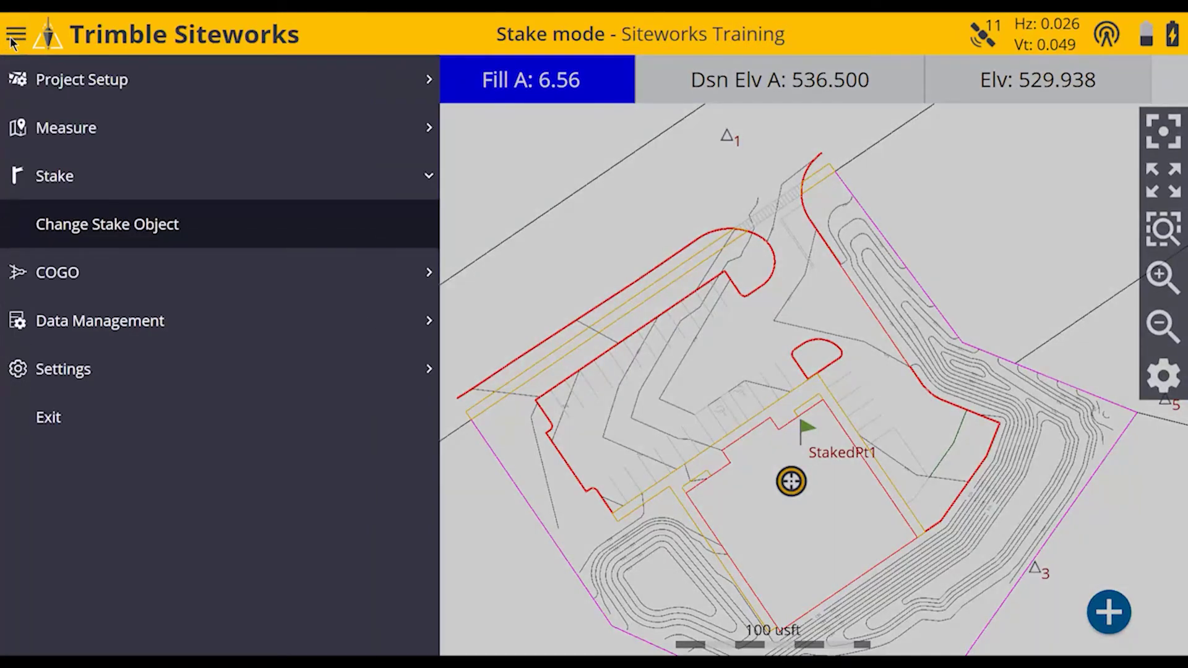
{"action": "left_click", "coordinate": [82, 374]}
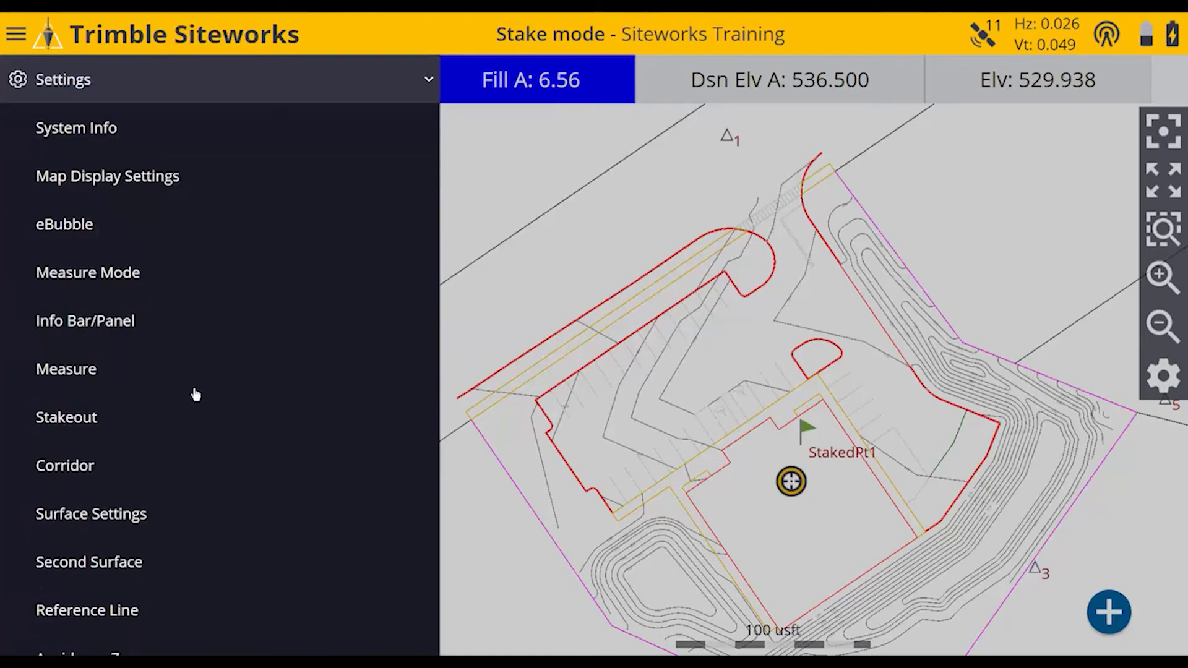
{"action": "left_click", "coordinate": [158, 322]}
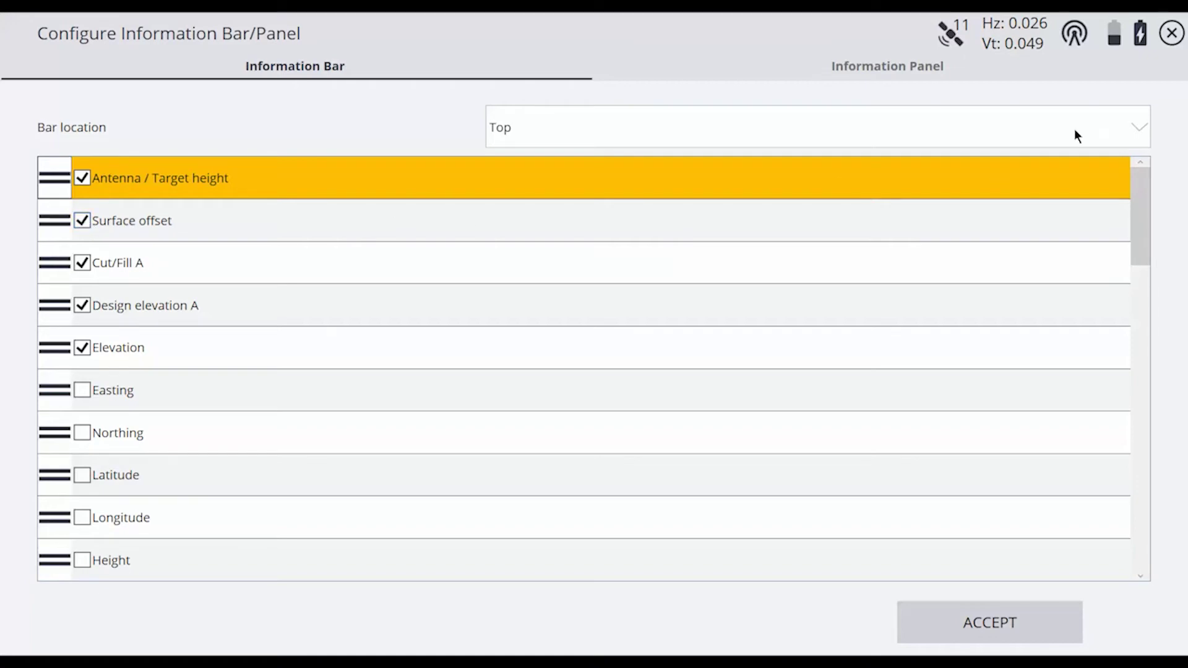
{"action": "left_click", "coordinate": [1019, 616]}
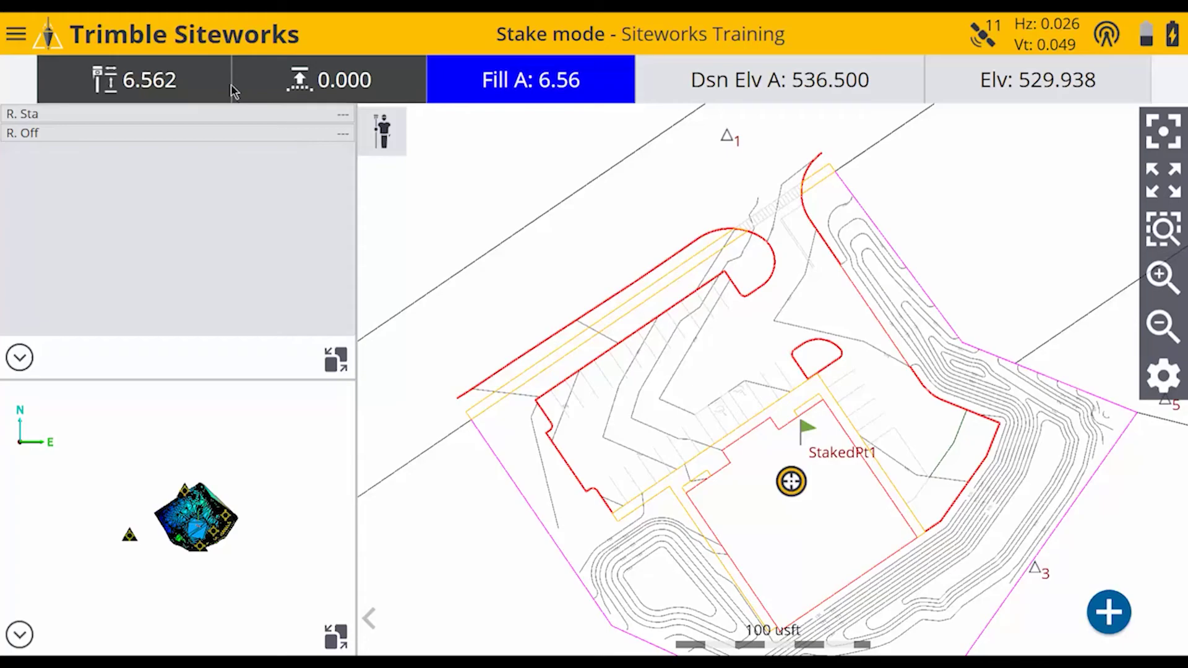
Apply a 1.5 vertical surface offset below the design, giving 5.06 fill at 535.000
{"action": "left_click", "coordinate": [255, 81]}
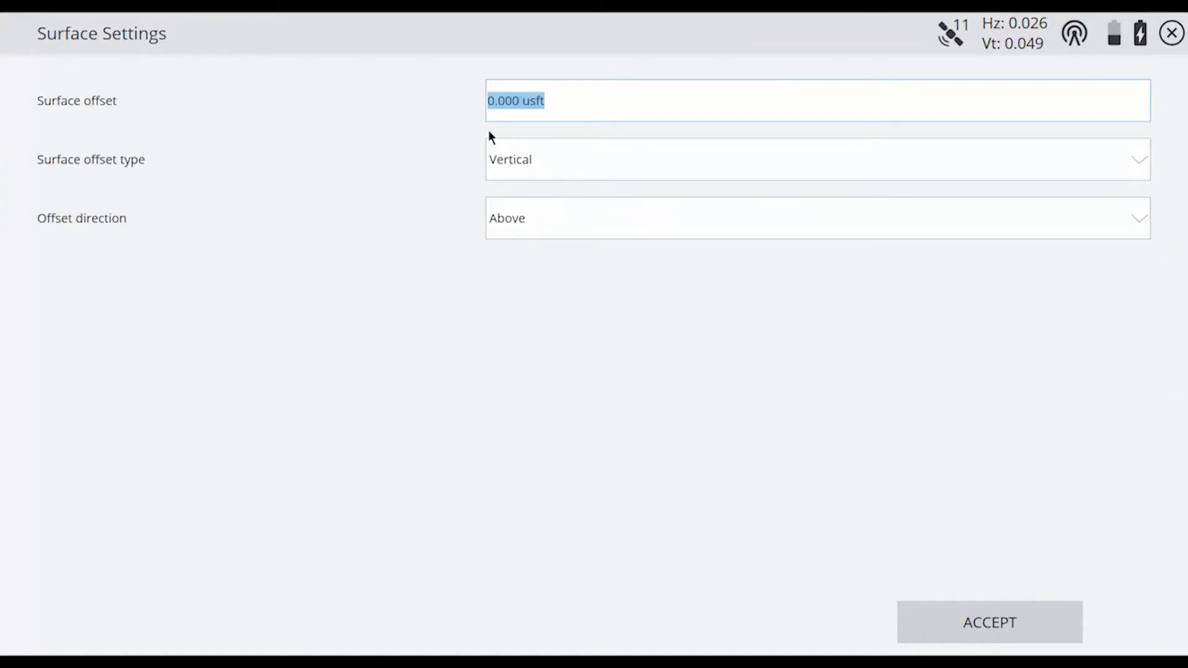
{"action": "type", "text": "1.5"}
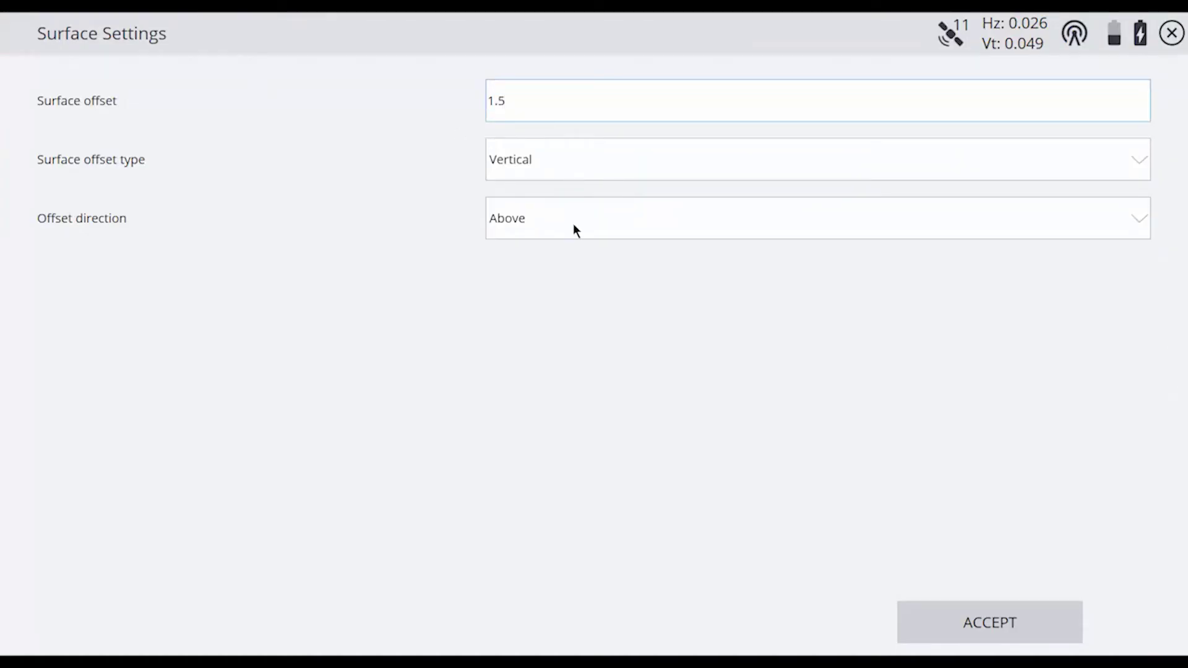
{"action": "left_click", "coordinate": [542, 160]}
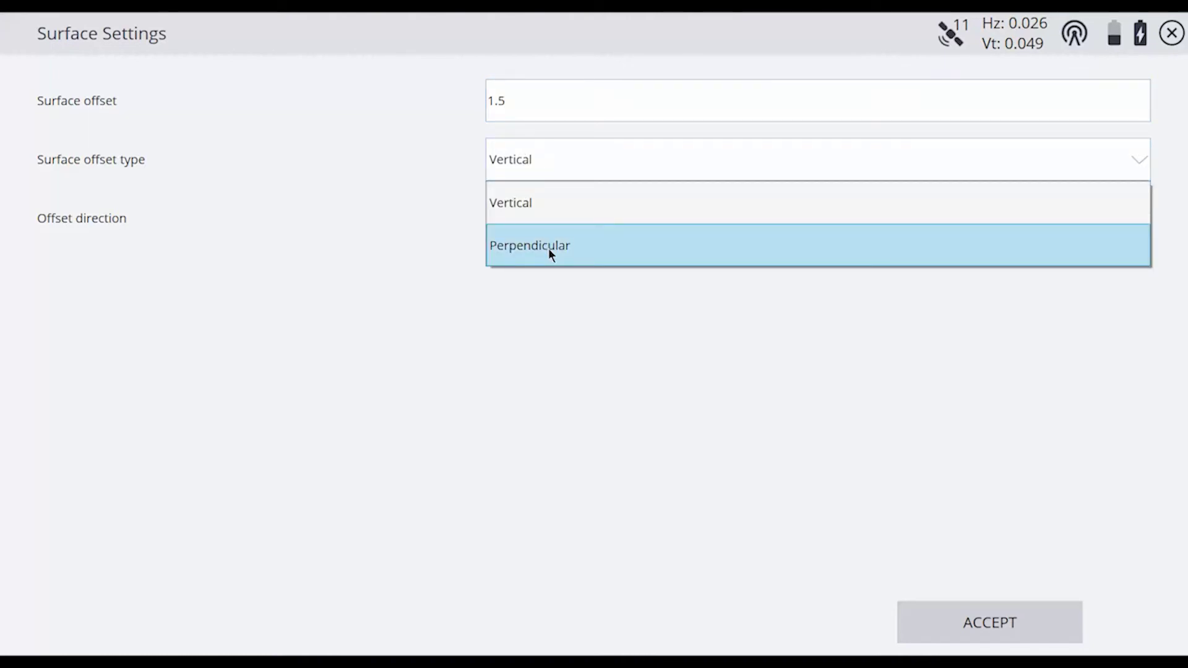
{"action": "left_click", "coordinate": [549, 161]}
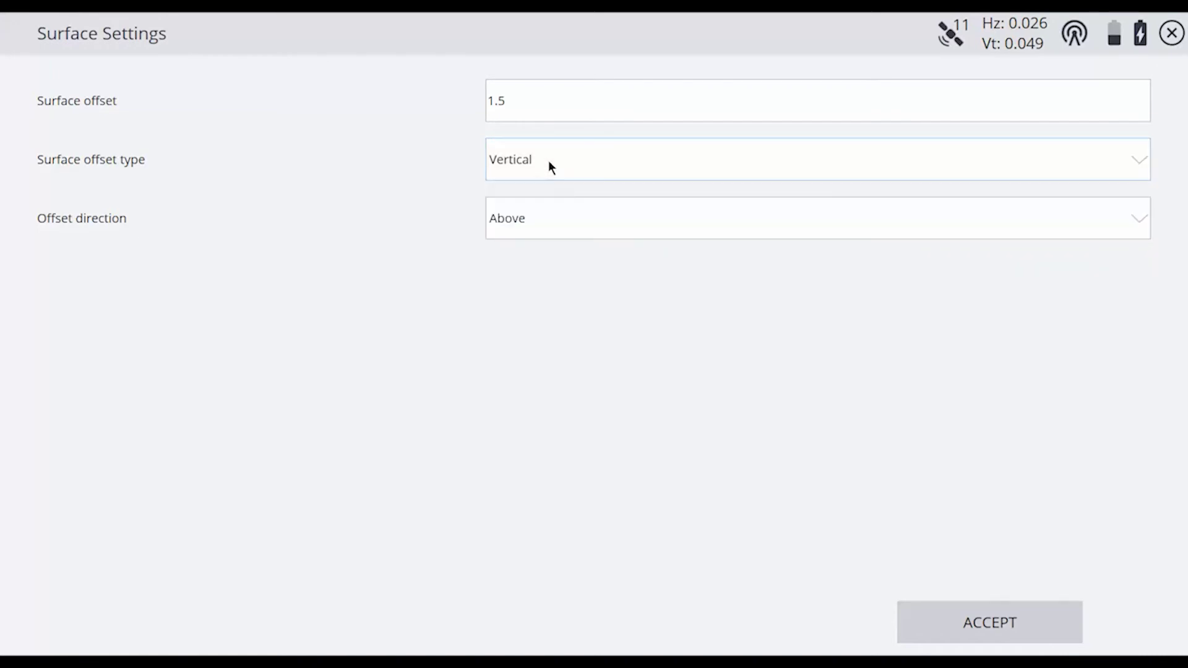
{"action": "left_click", "coordinate": [570, 219]}
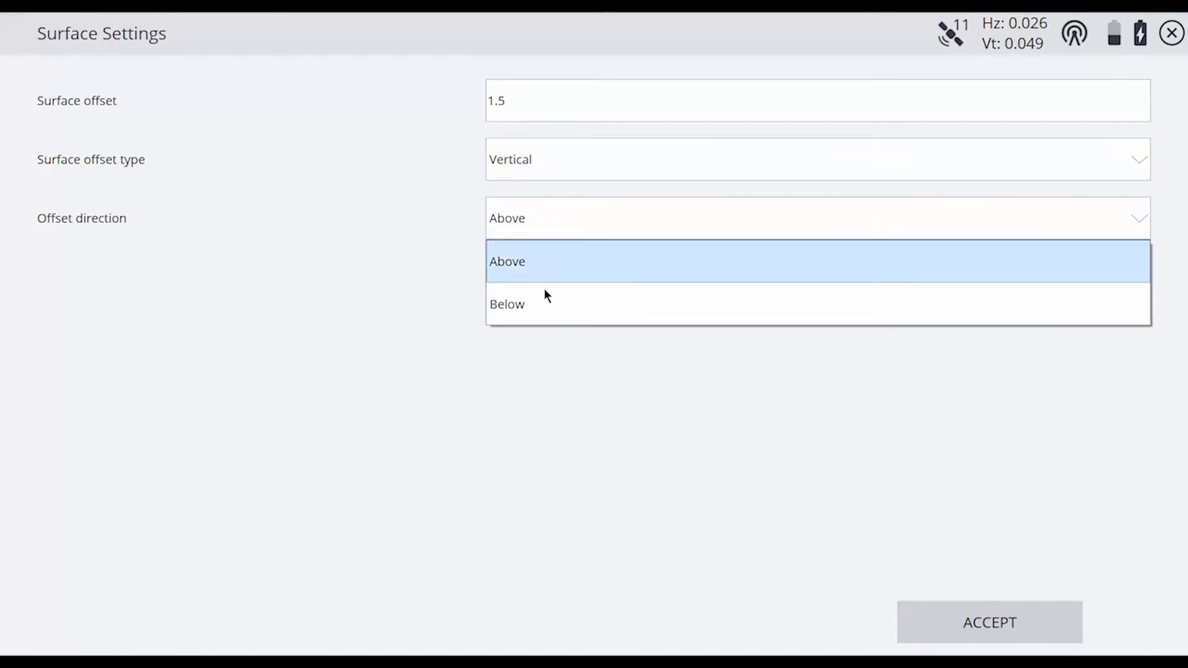
{"action": "left_click", "coordinate": [538, 304]}
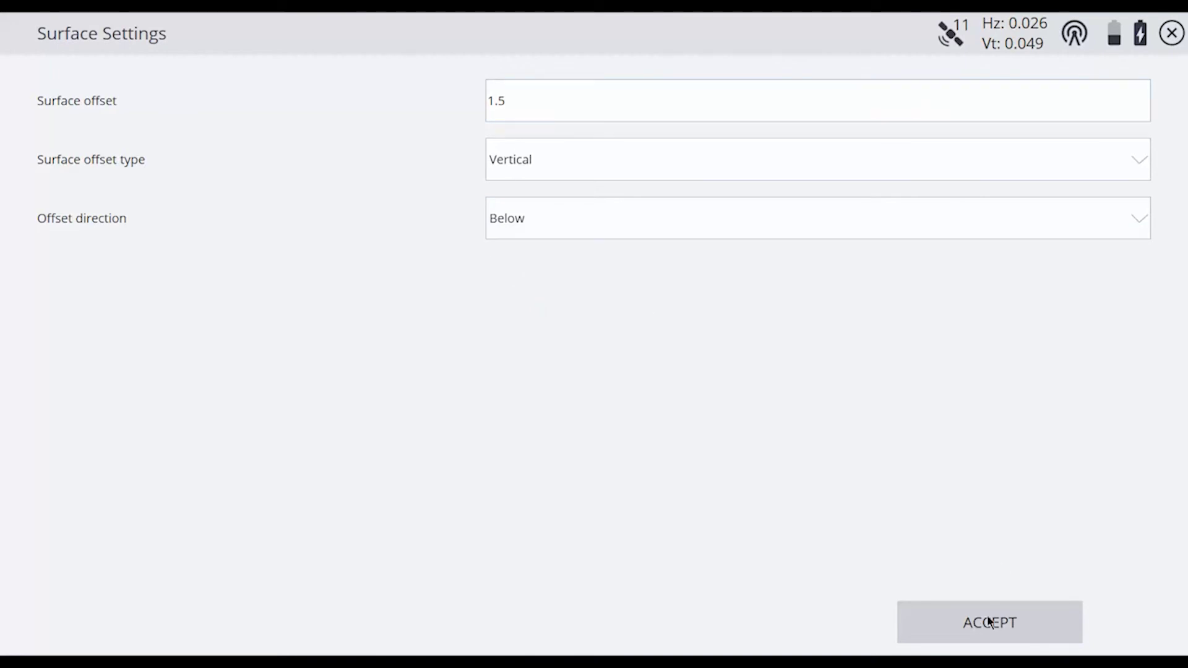
{"action": "left_click", "coordinate": [1014, 617]}
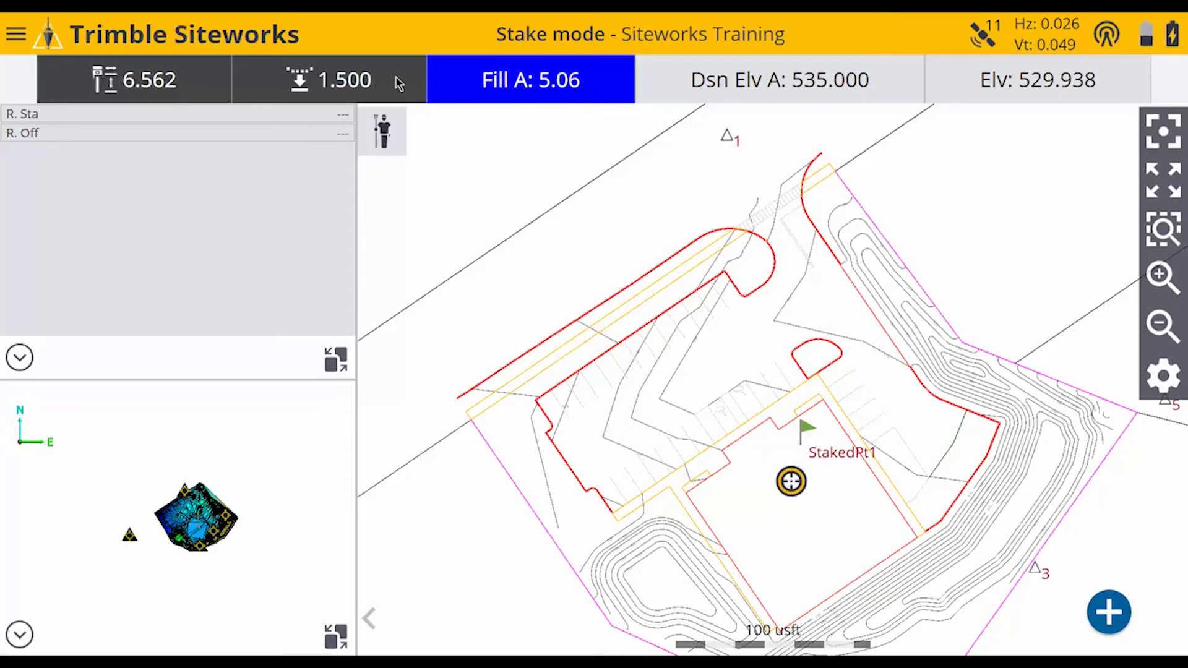
Reset the surface offset to 0, restoring 6.56 fill at design elevation 536.500
{"action": "left_click", "coordinate": [396, 77]}
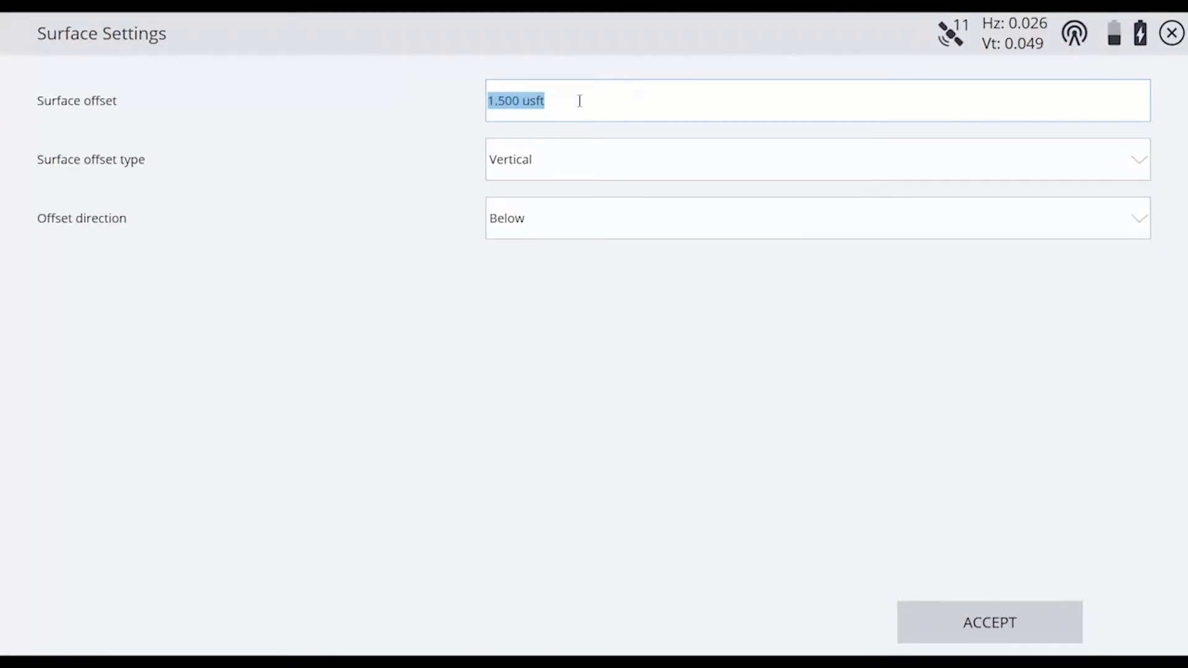
{"action": "type", "text": "0"}
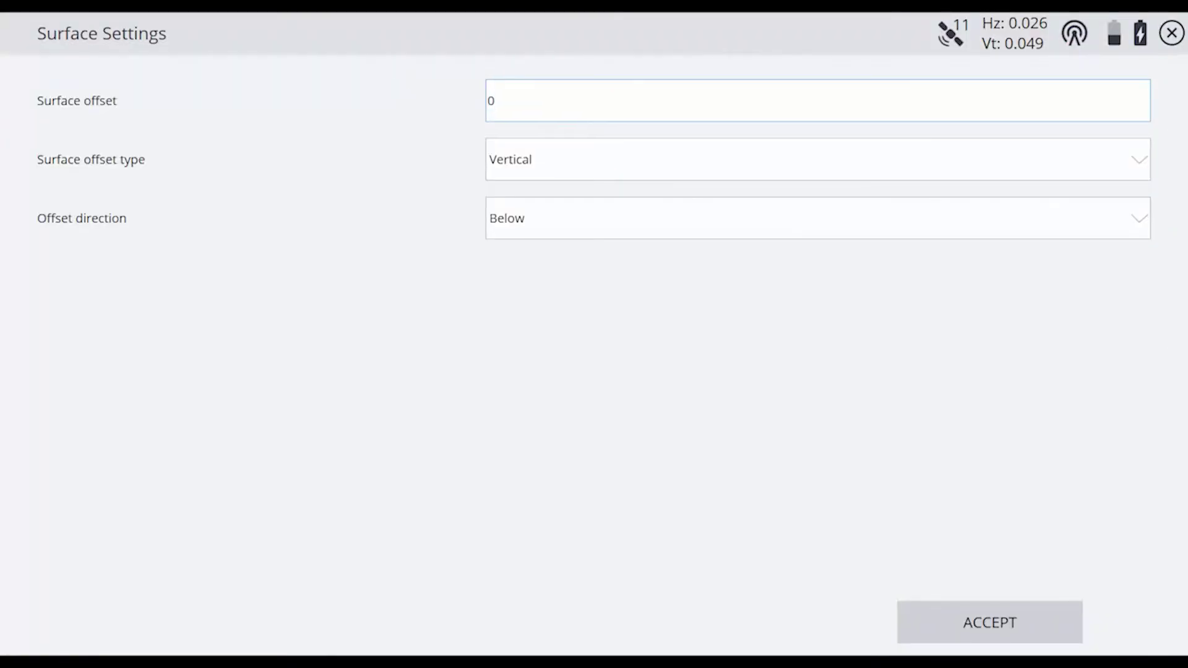
{"action": "left_click", "coordinate": [974, 629]}
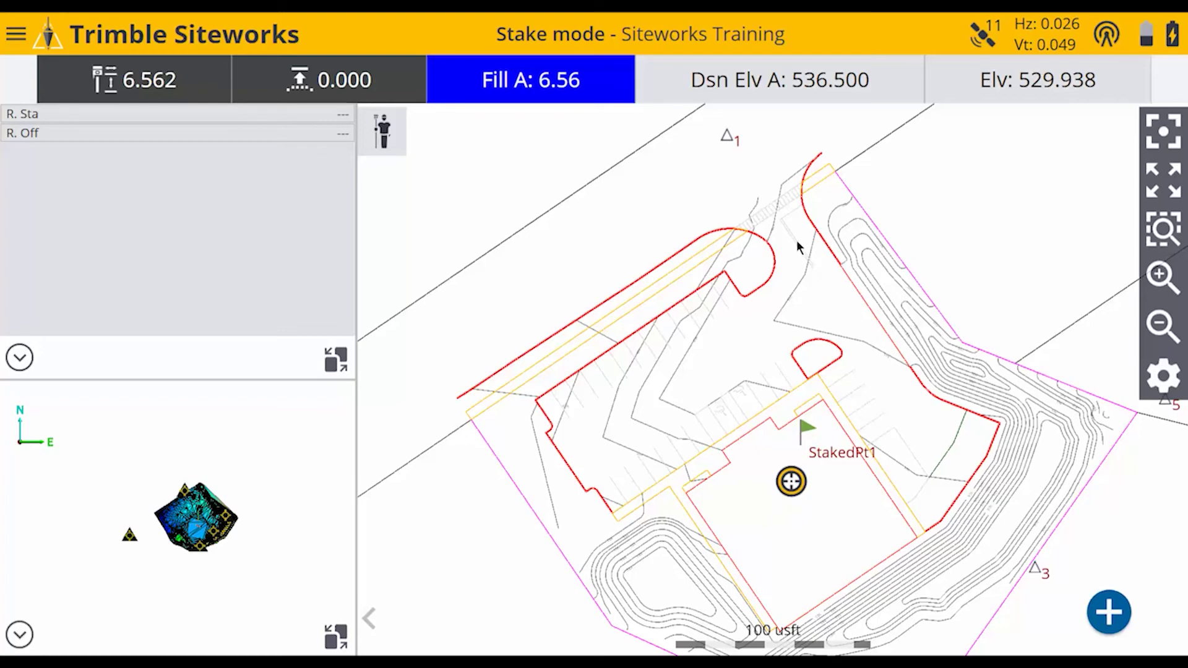
Change the stake object to a Level Plane with plane elevation 500
{"action": "left_click", "coordinate": [17, 38]}
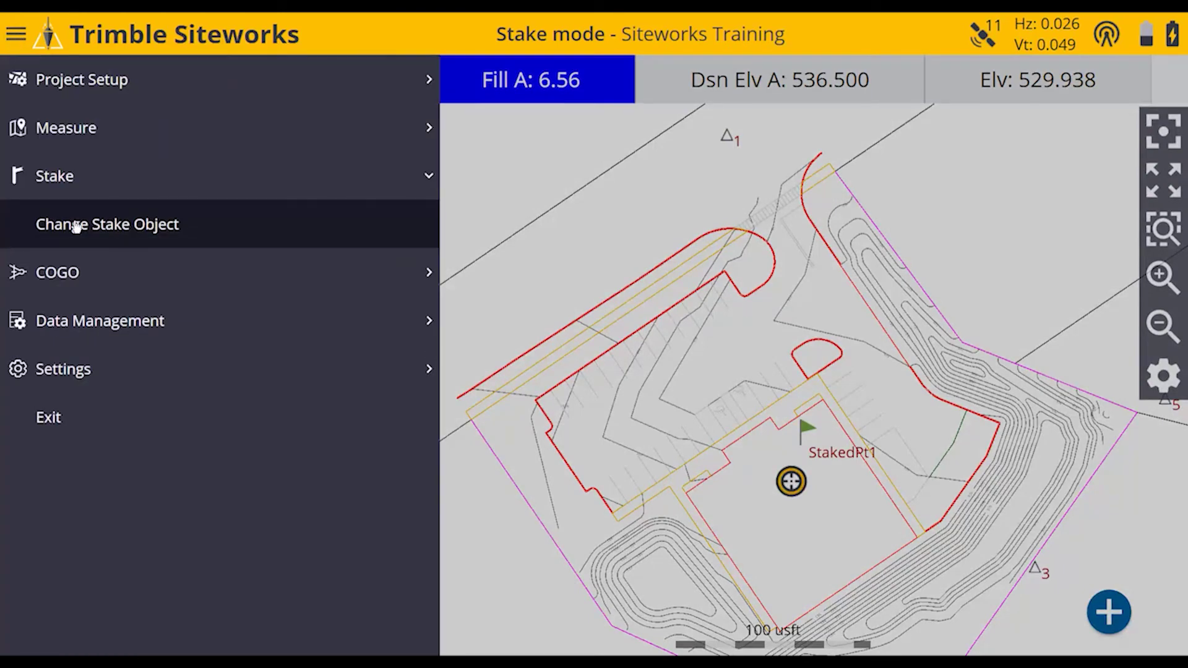
{"action": "left_click", "coordinate": [170, 227]}
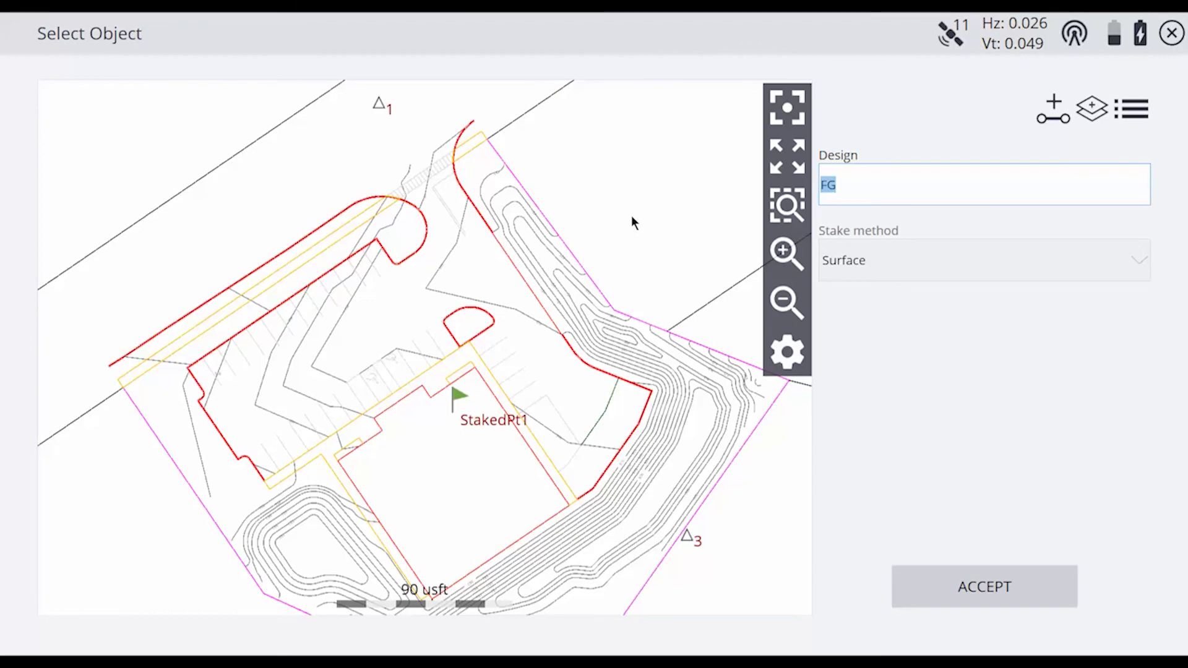
{"action": "left_click", "coordinate": [1093, 110]}
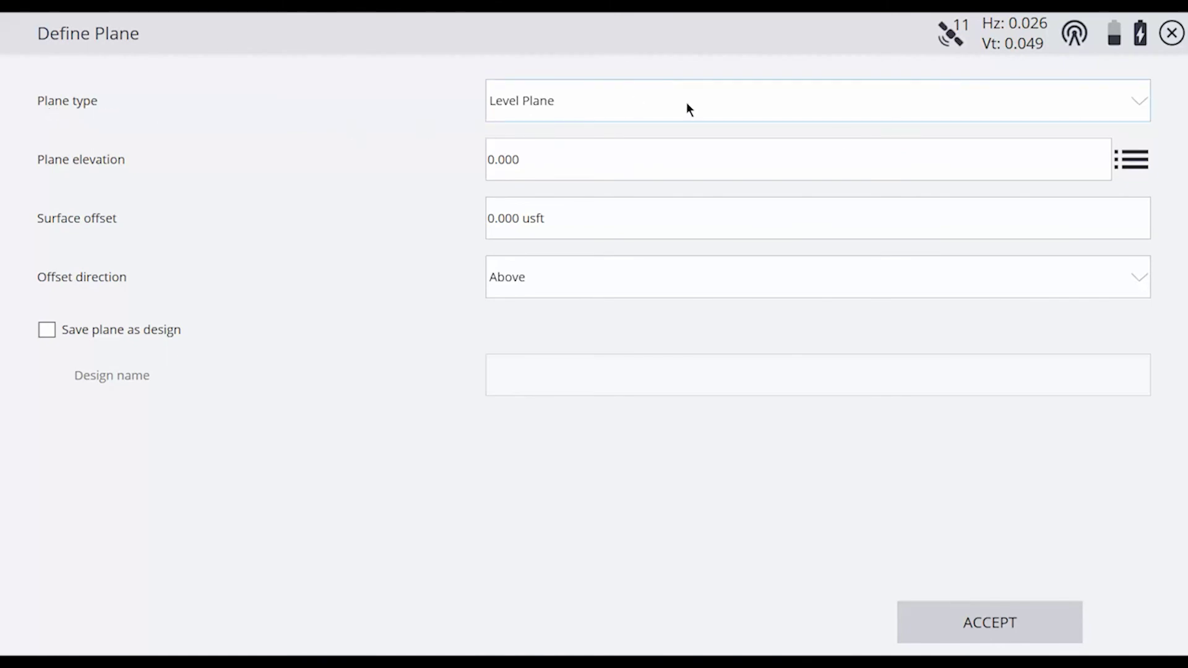
{"action": "left_click", "coordinate": [1138, 98]}
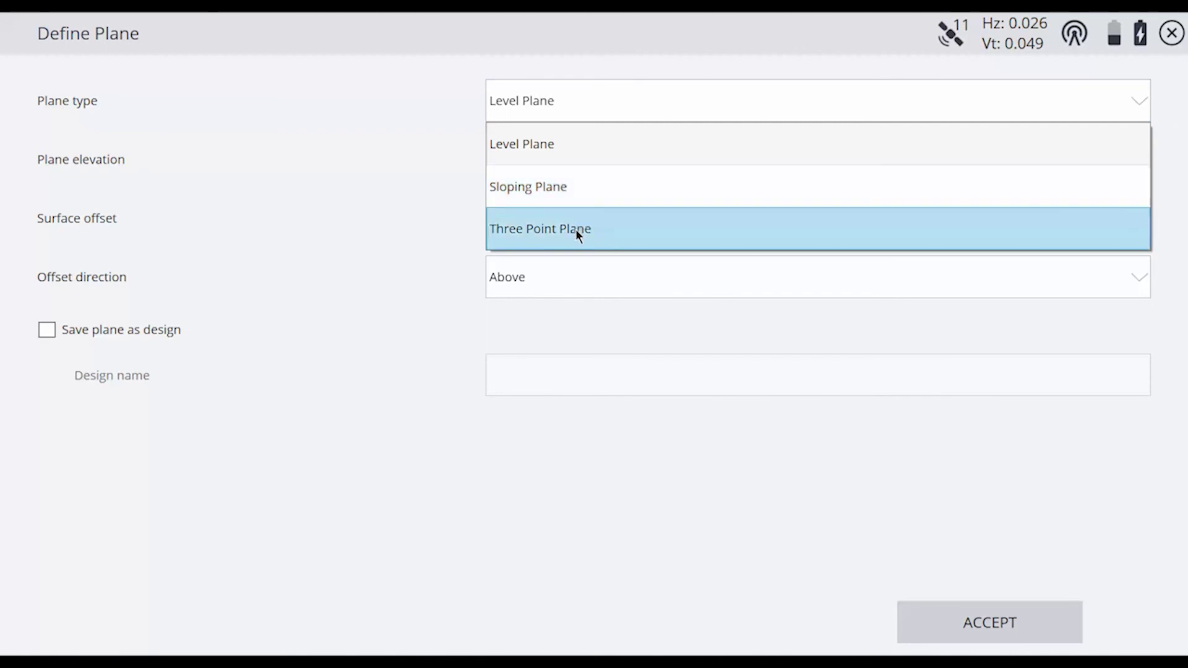
{"action": "left_click", "coordinate": [570, 99]}
{"action": "left_click", "coordinate": [559, 158]}
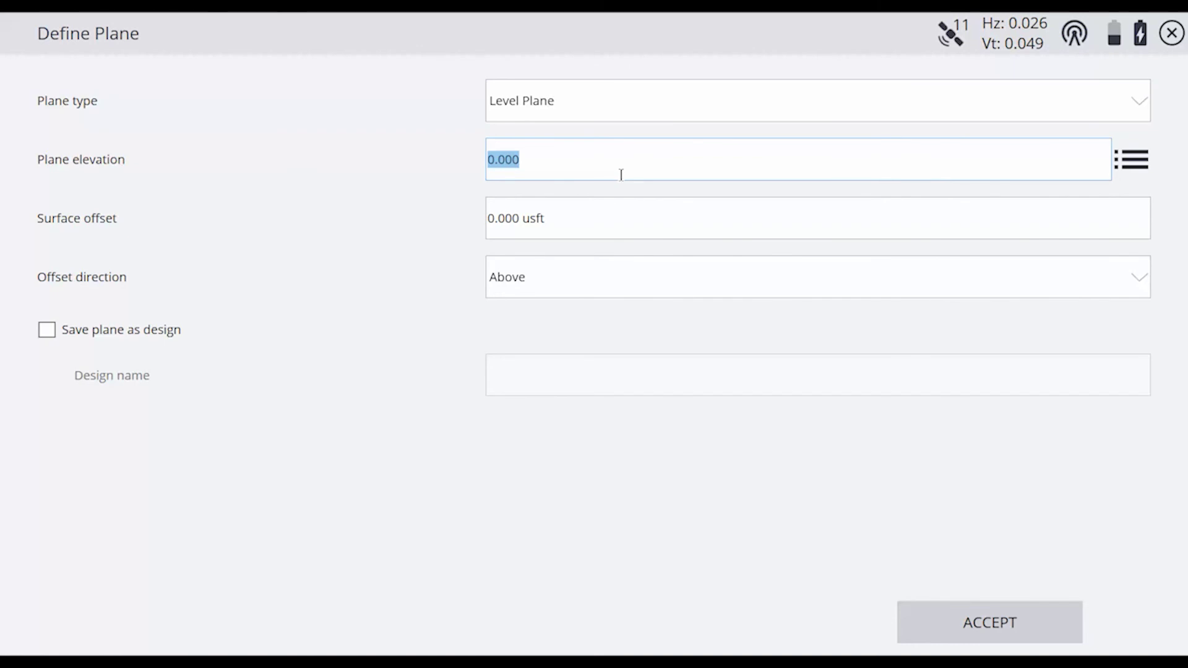
{"action": "type", "text": "500"}
Accept the 500 level plane, check cut/fill at two new map positions, and reopen its definition
{"action": "left_click", "coordinate": [998, 619]}
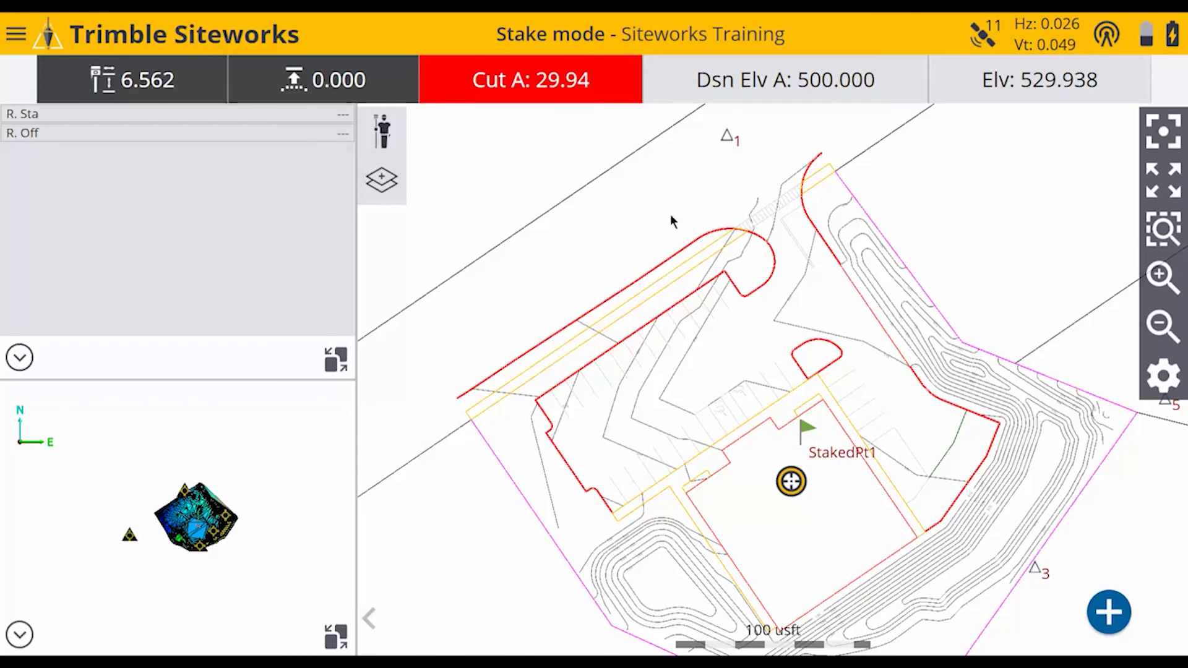
{"action": "left_click", "coordinate": [658, 179]}
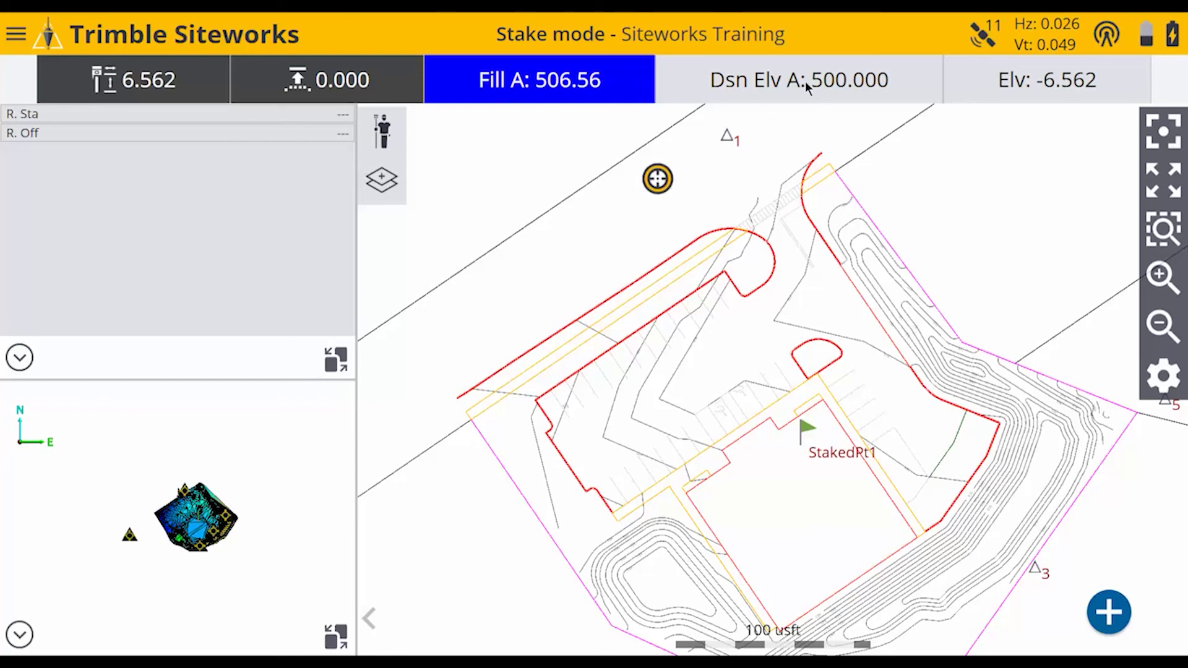
{"action": "left_click", "coordinate": [428, 355]}
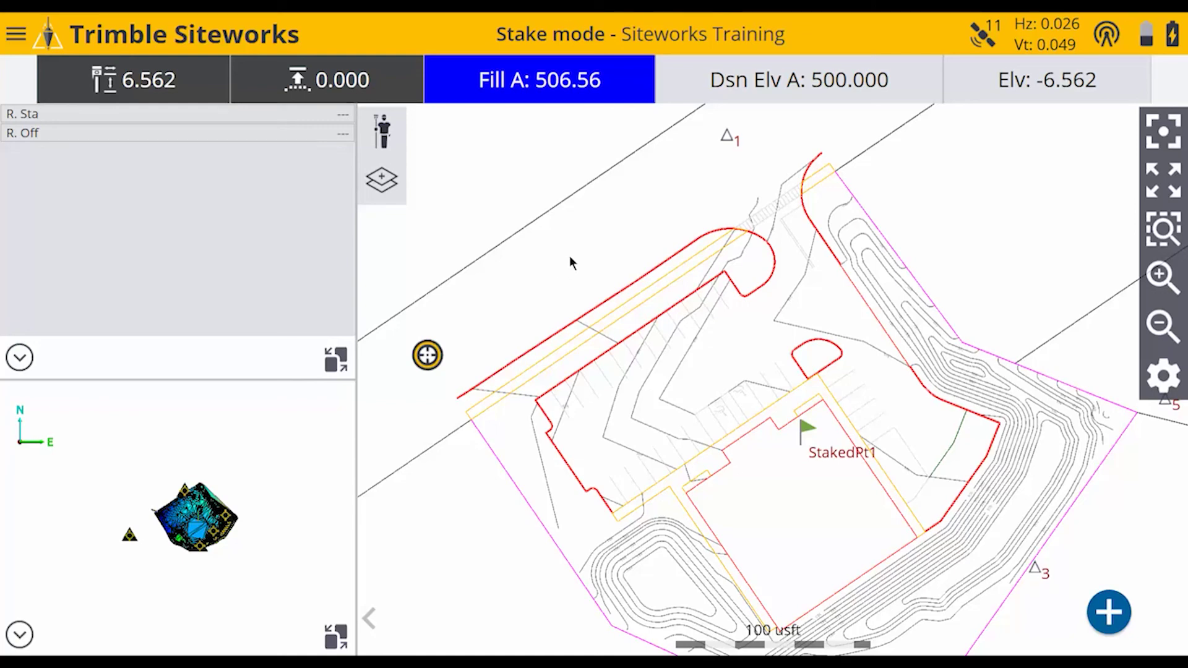
{"action": "left_click", "coordinate": [382, 180]}
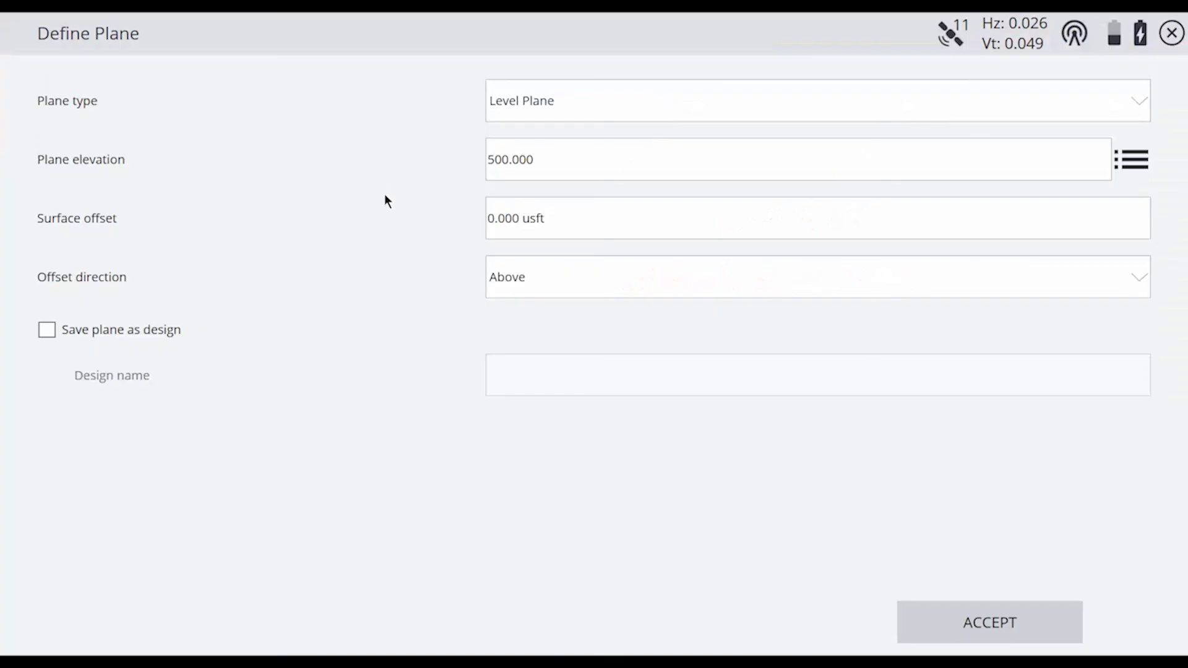